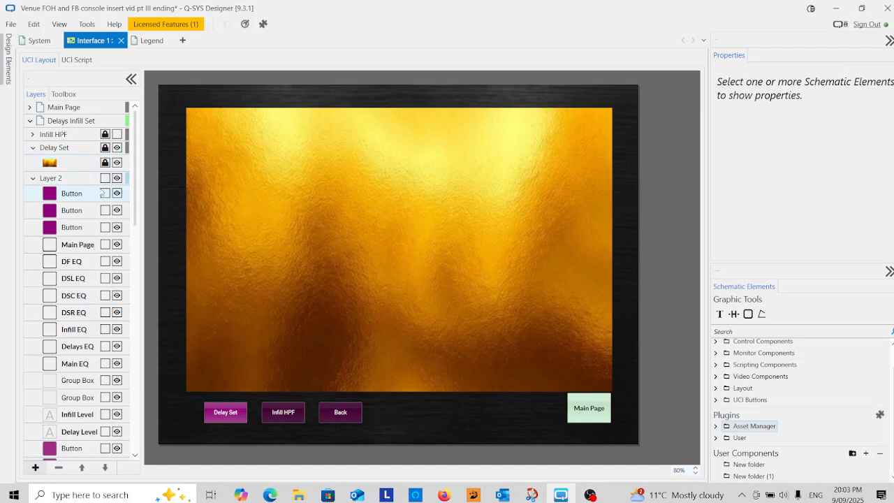
- Collapse Layer 2 in the layer list and open the Asset Manager
left_click(32, 179)
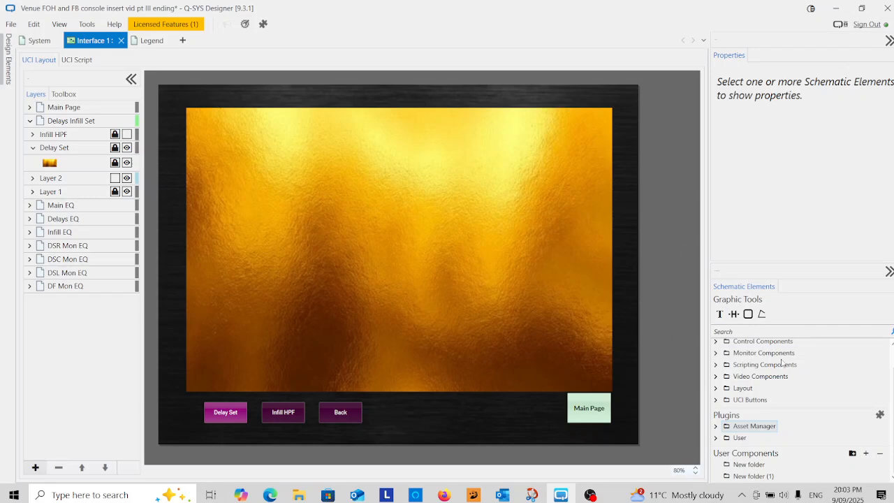
scroll(763, 374, "up", 1)
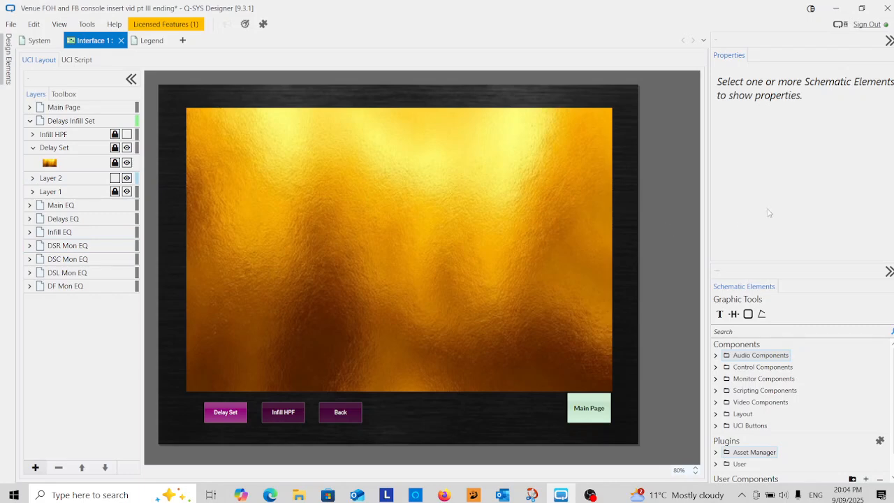
left_click(88, 26)
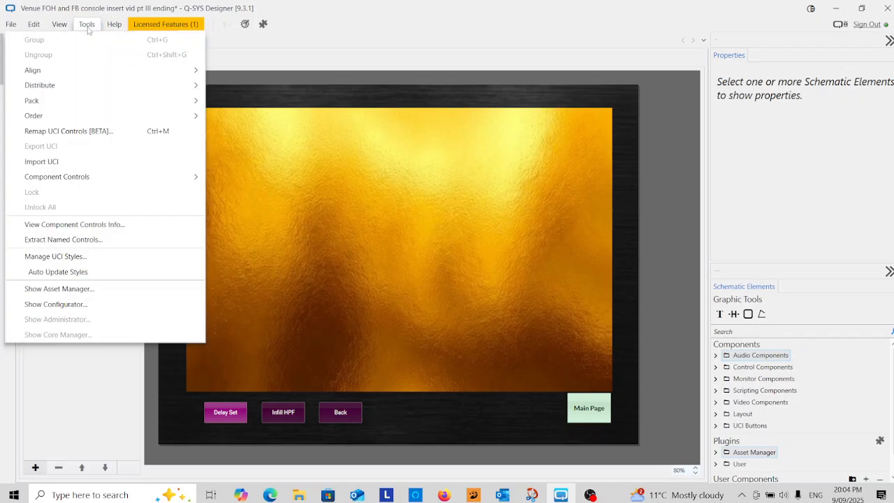
left_click(62, 290)
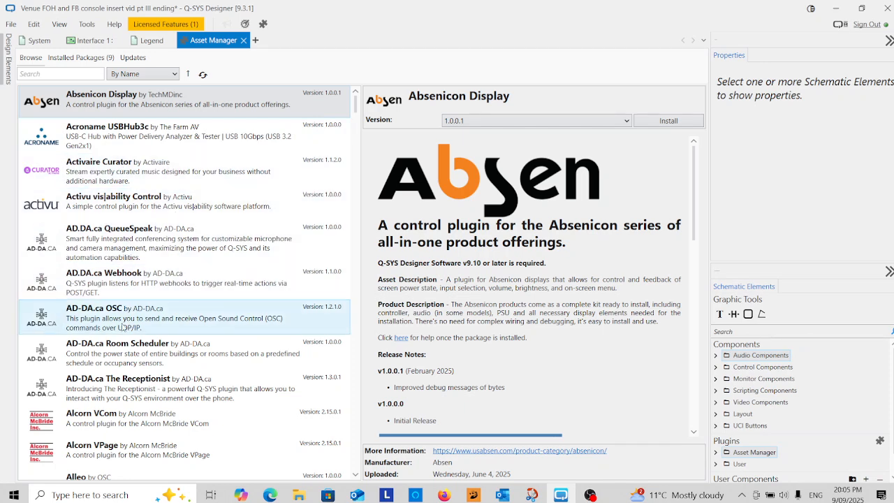
- Browse the available plugins for CCI Custom Keyboard and show its details
scroll(124, 325, "down", 1)
scroll(126, 322, "down", 1)
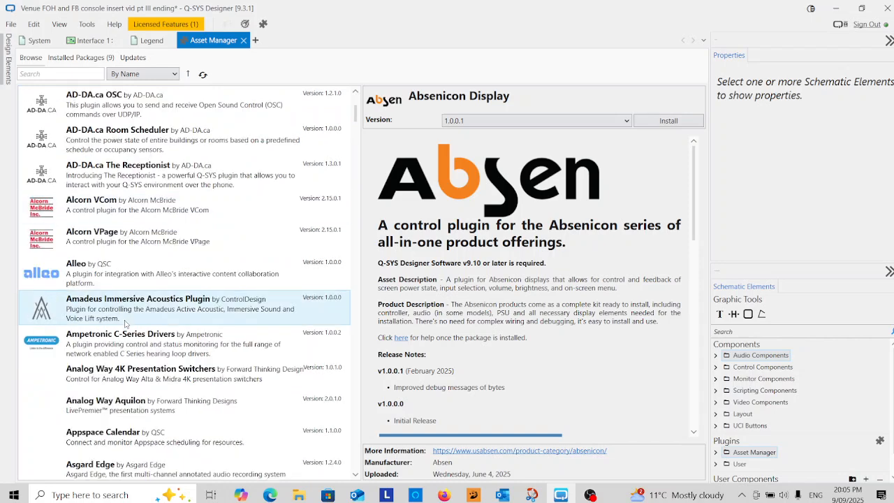
scroll(125, 324, "down", 3)
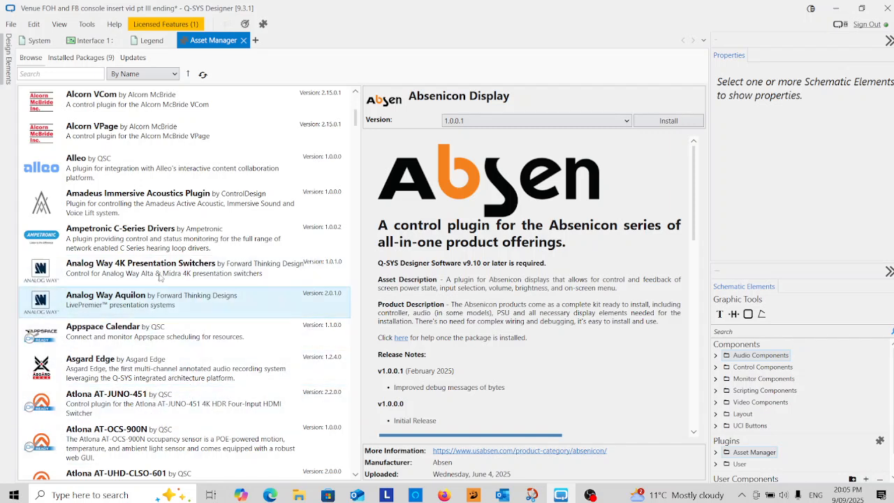
scroll(171, 351, "down", 3)
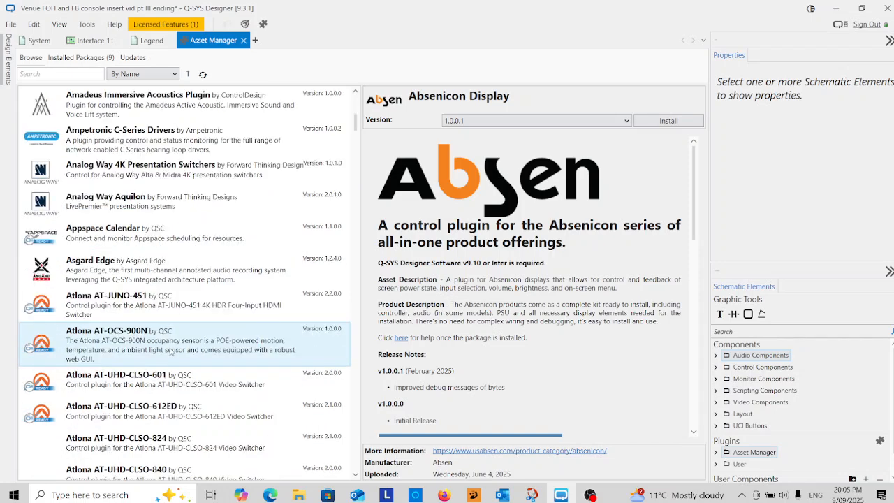
scroll(170, 351, "down", 1)
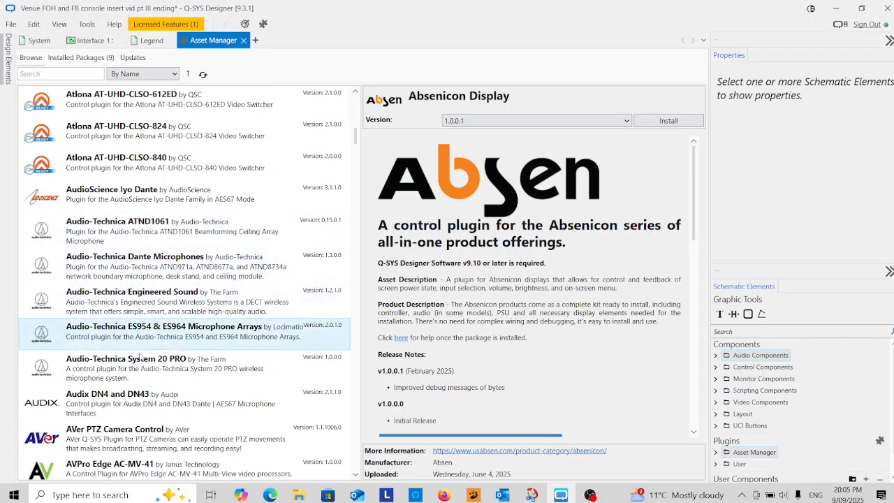
scroll(146, 363, "down", 3)
scroll(189, 379, "down", 3)
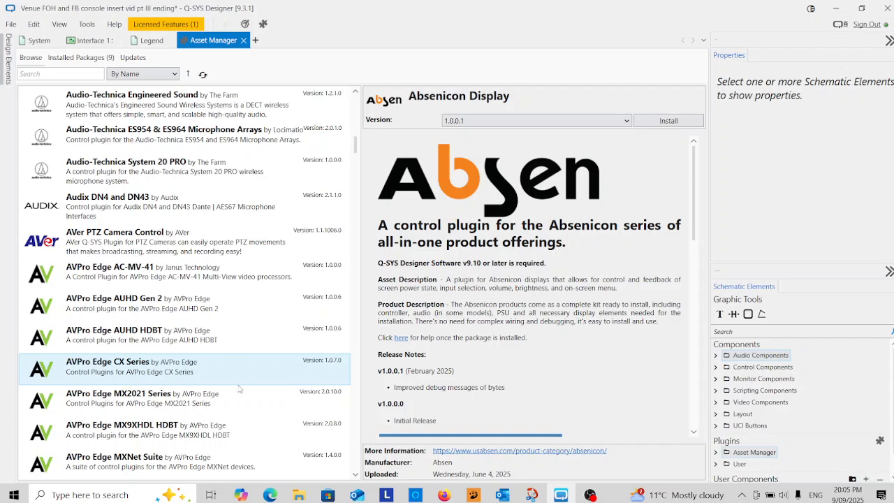
scroll(242, 384, "down", 9)
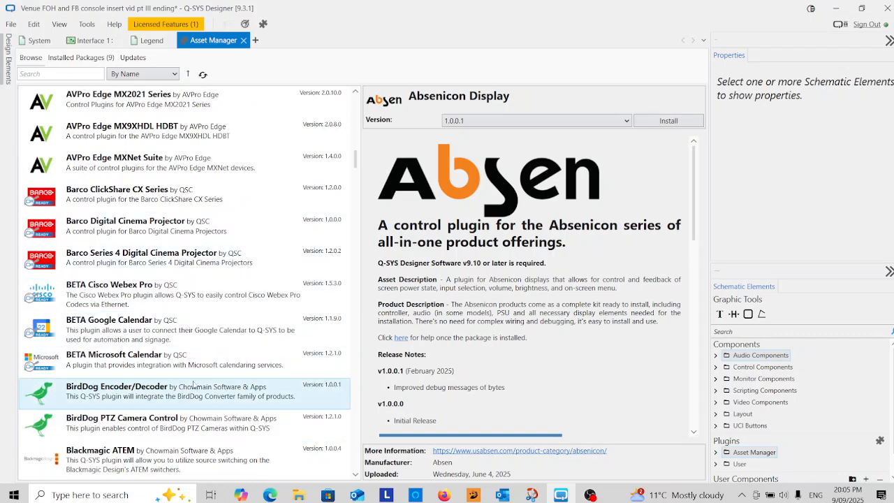
scroll(176, 374, "down", 4)
scroll(176, 377, "down", 3)
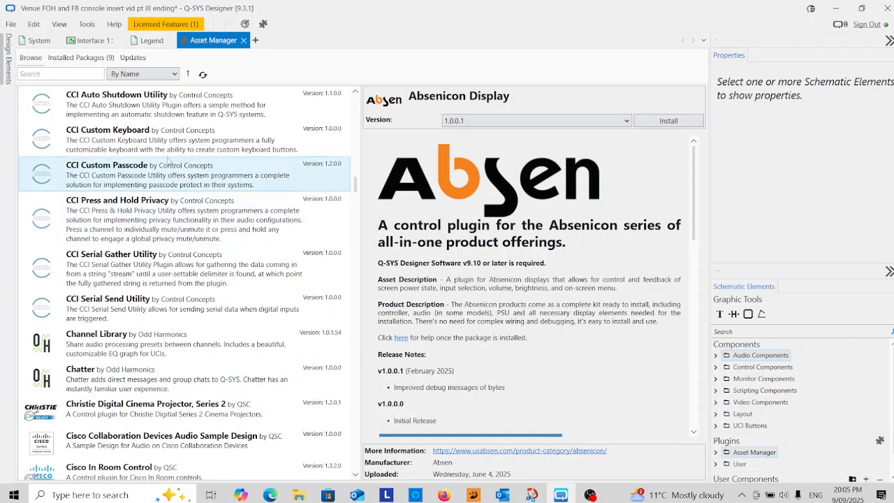
left_click(130, 140)
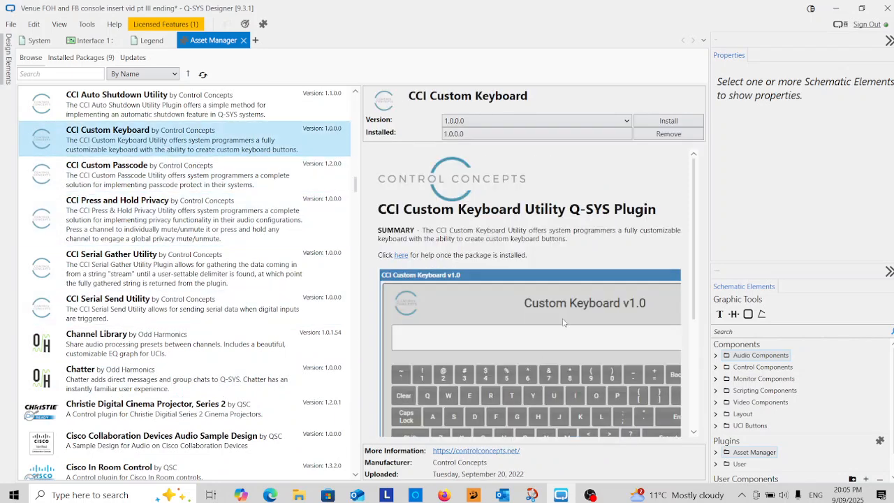
- Collapse the Properties and Schematic Elements panes, review the CCI Custom Keyboard description, and close the Asset Manager
left_click(888, 40)
left_click(888, 40)
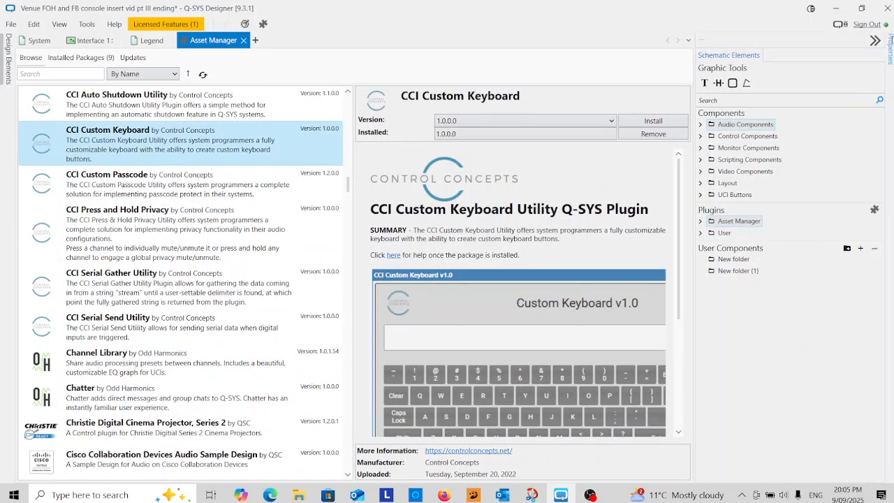
left_click(876, 42)
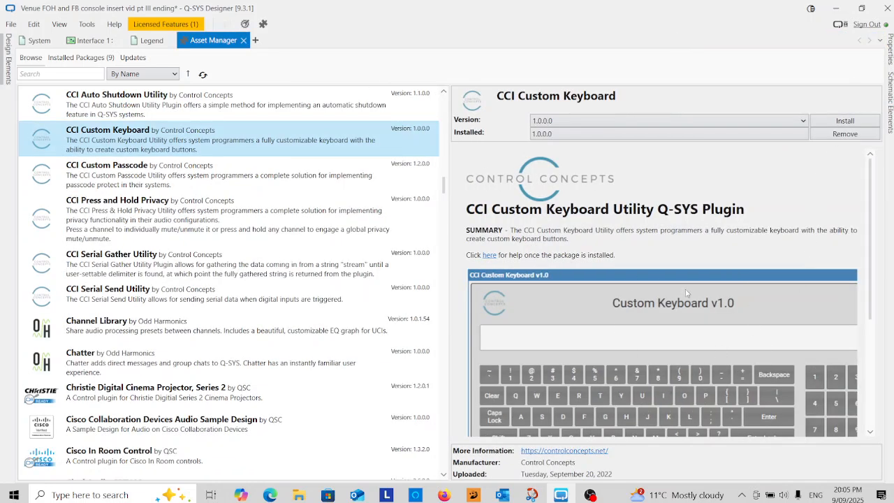
scroll(688, 294, "down", 2)
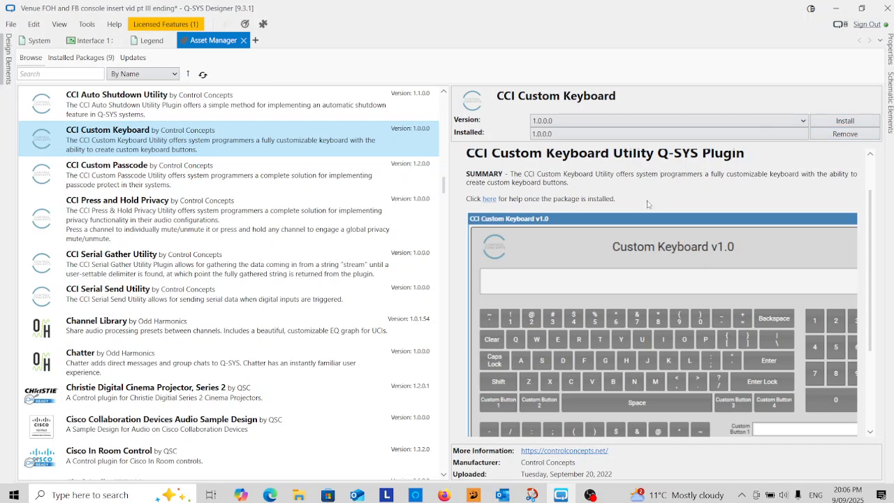
scroll(648, 204, "up", 1)
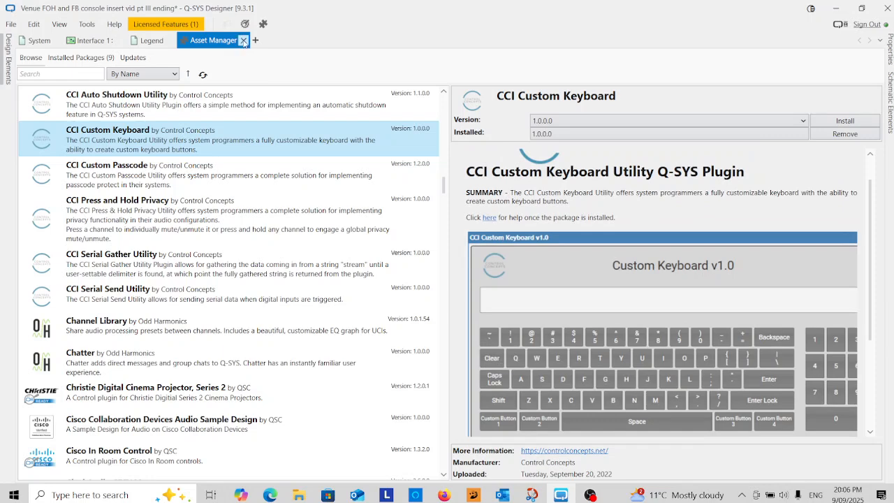
left_click(244, 40)
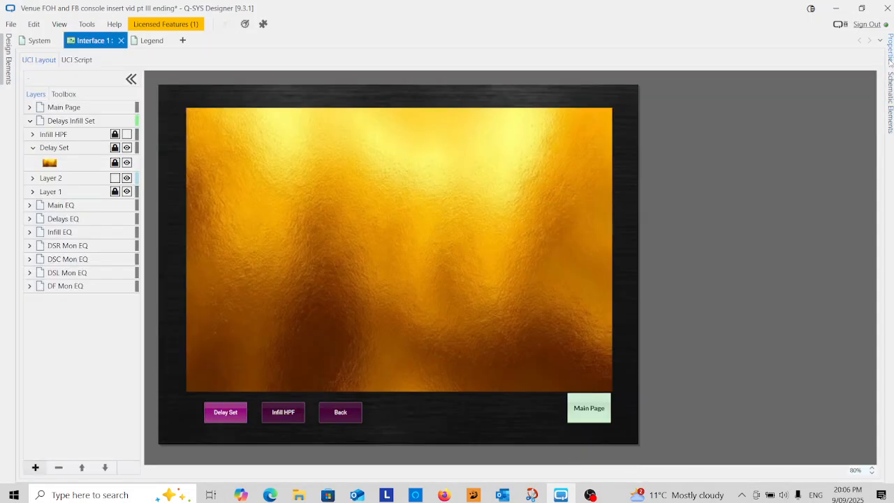
- Switch to the Legend page and restore the Properties and Schematic Elements panes
left_click(152, 40)
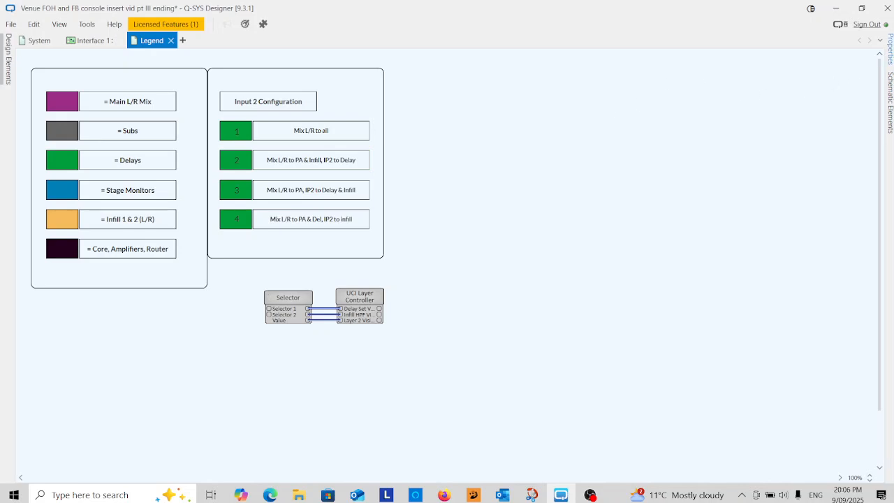
left_click(891, 49)
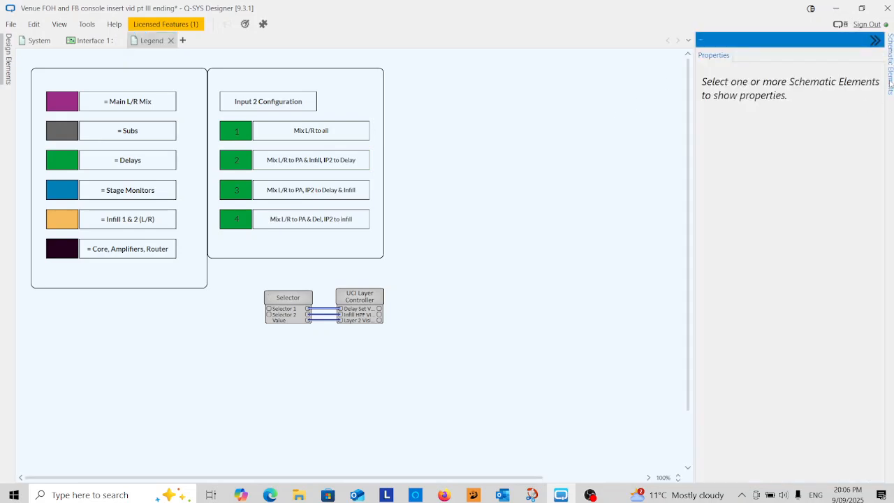
left_click(891, 83)
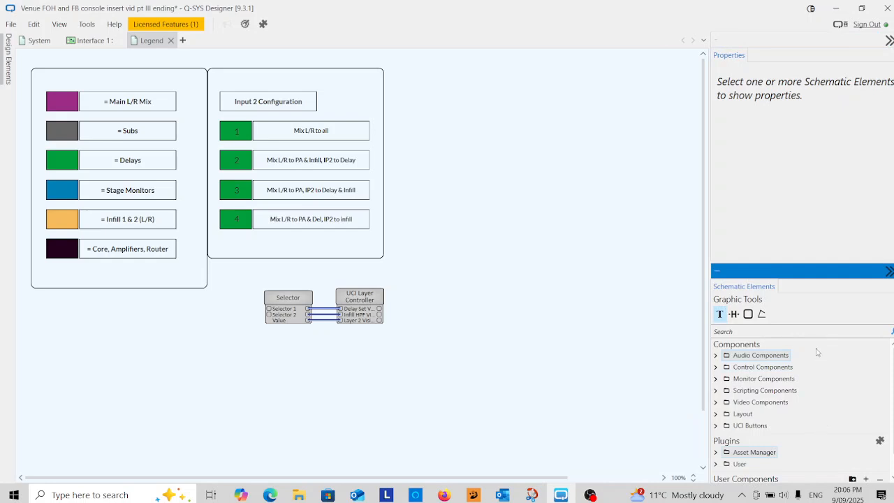
- Add the Custom Keyboard v1.0 user plugin from Control Concepts Inc. Utilities to the schematic below the colour legend
scroll(817, 352, "down", 1)
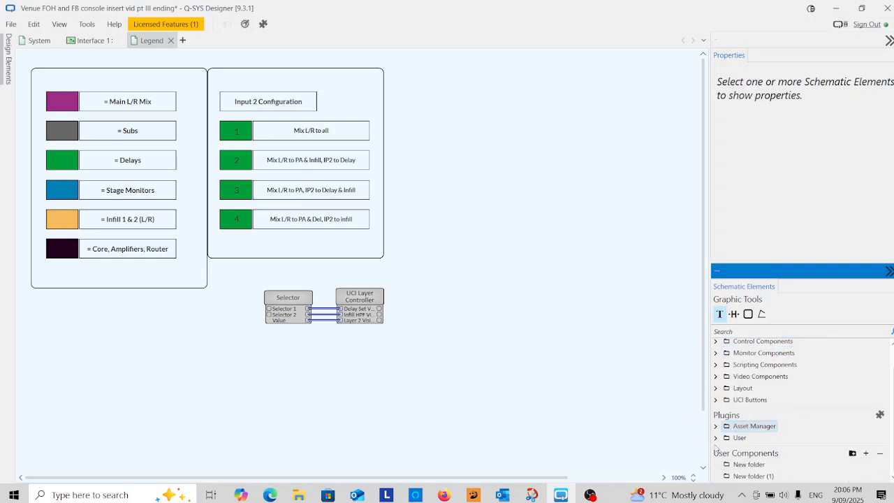
left_click(715, 438)
scroll(822, 421, "down", 1)
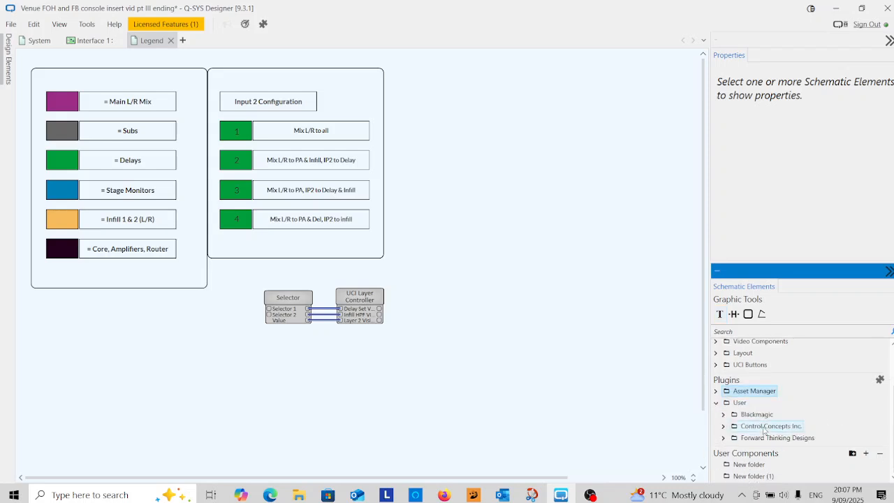
left_click(724, 426)
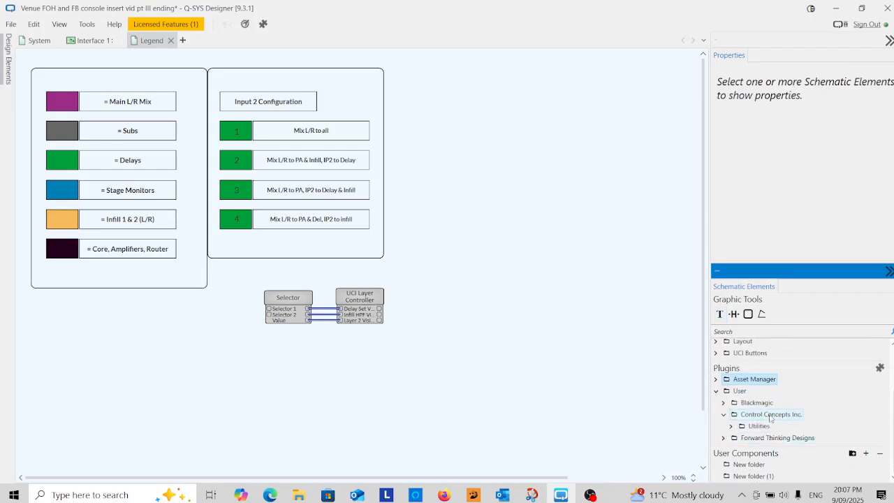
left_click(731, 427)
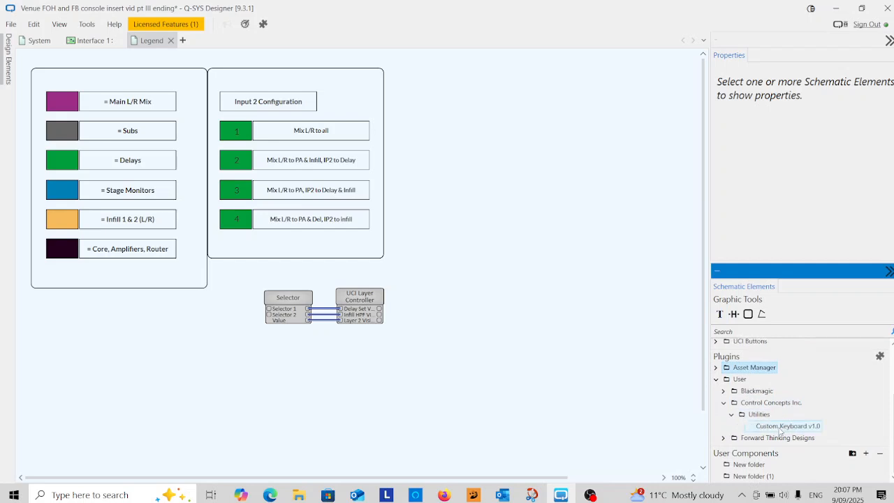
left_click_drag(786, 428, 60, 328)
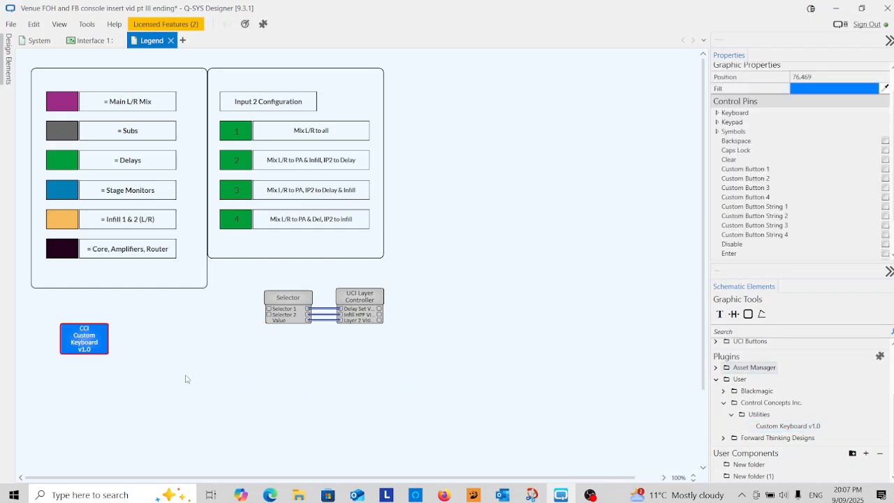
- Copy the number keypad, decimal point, Enter and Clear buttons and the text field from the Custom Keyboard's control window onto the page
double_click(84, 345)
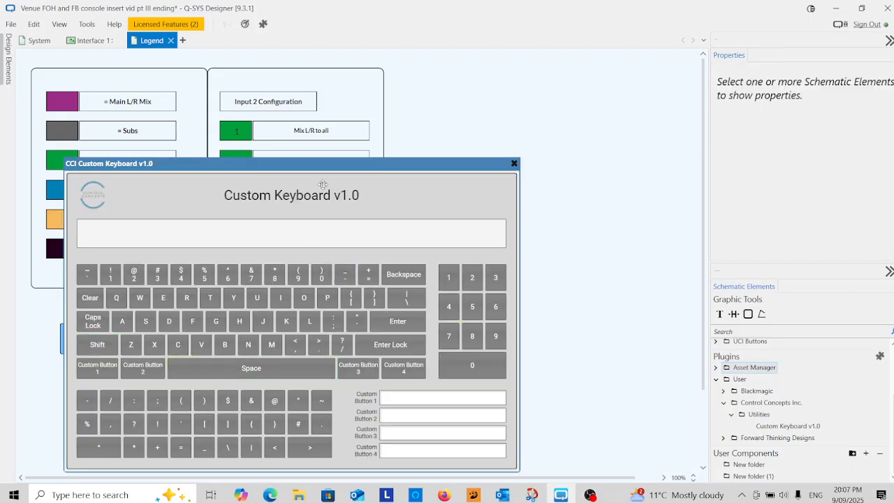
left_click_drag(340, 169, 472, 105)
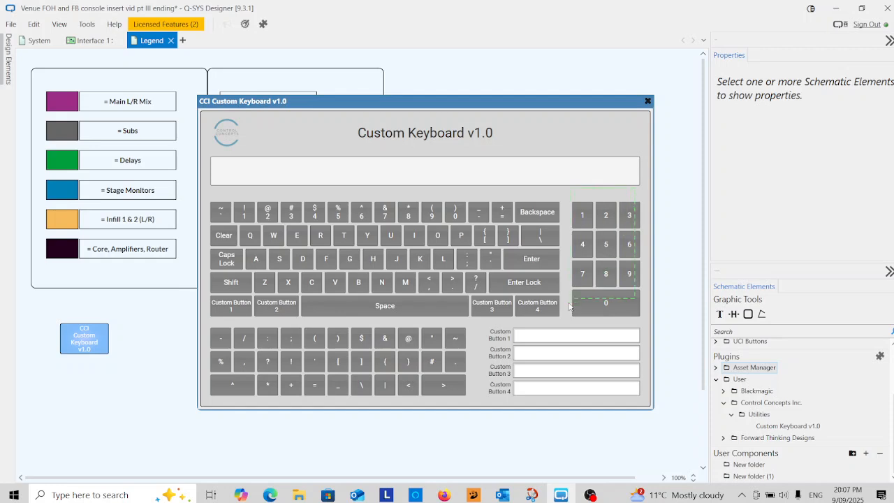
left_click(584, 218)
left_click_drag(584, 218, 115, 397)
left_click_drag(271, 434, 208, 454)
left_click_drag(531, 258, 271, 455)
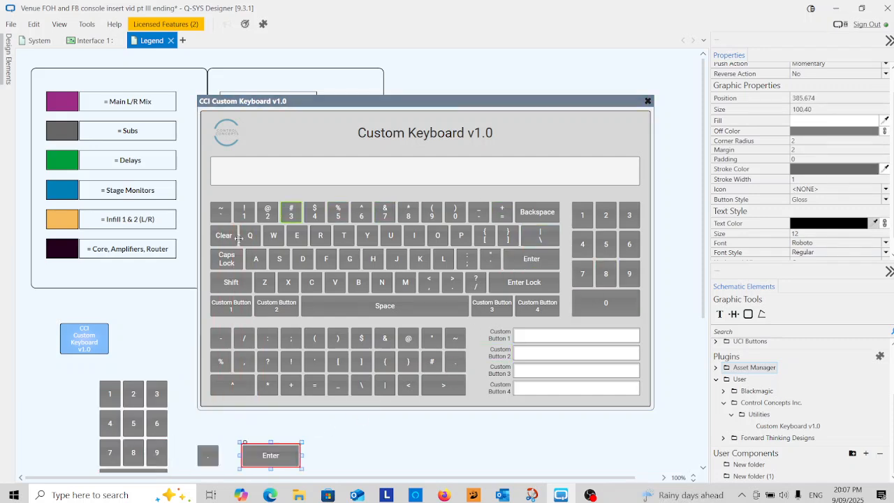
left_click_drag(223, 236, 192, 433)
left_click(382, 176)
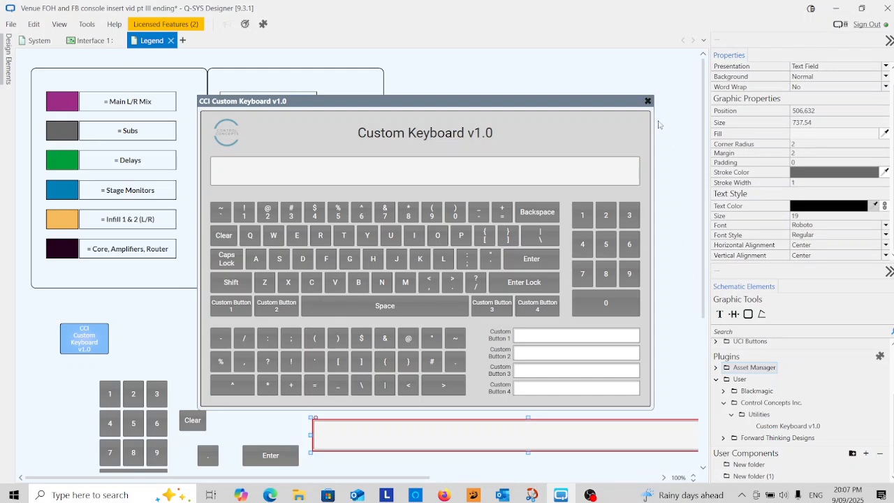
left_click(647, 101)
- Shrink the text field to about 100 by 28 above the Enter button, and move Clear beside the keypad's 3 key
left_click(572, 425)
left_click_drag(572, 423, 487, 357)
left_click_drag(674, 398, 301, 381)
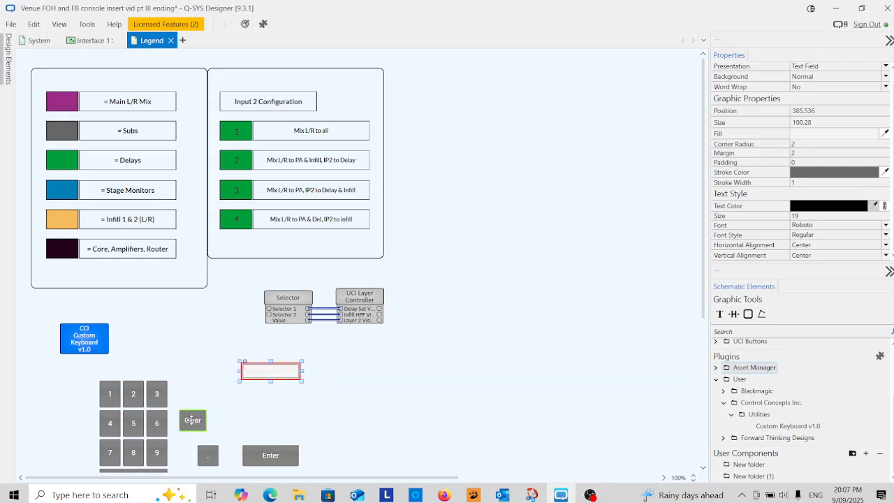
left_click_drag(193, 420, 196, 395)
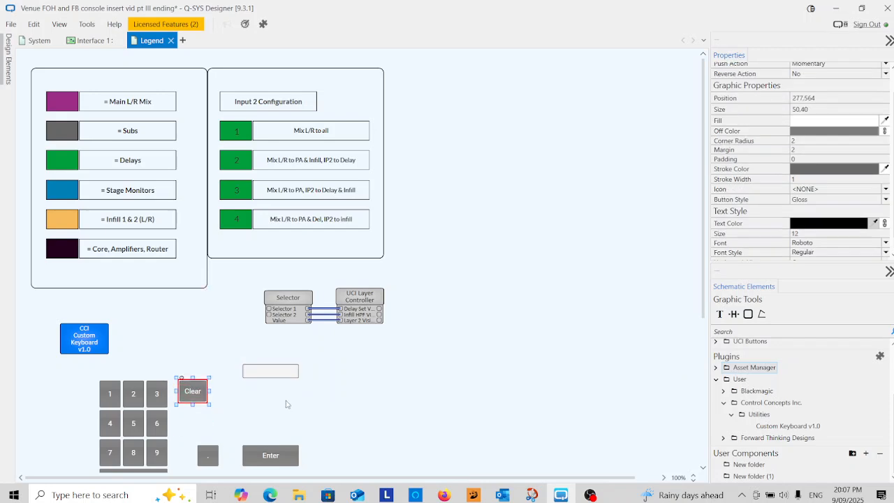
- Narrow the keypad's 0 button to about 80 wide and place the decimal point button in the freed space beside it
scroll(283, 409, "down", 2)
left_click(139, 426)
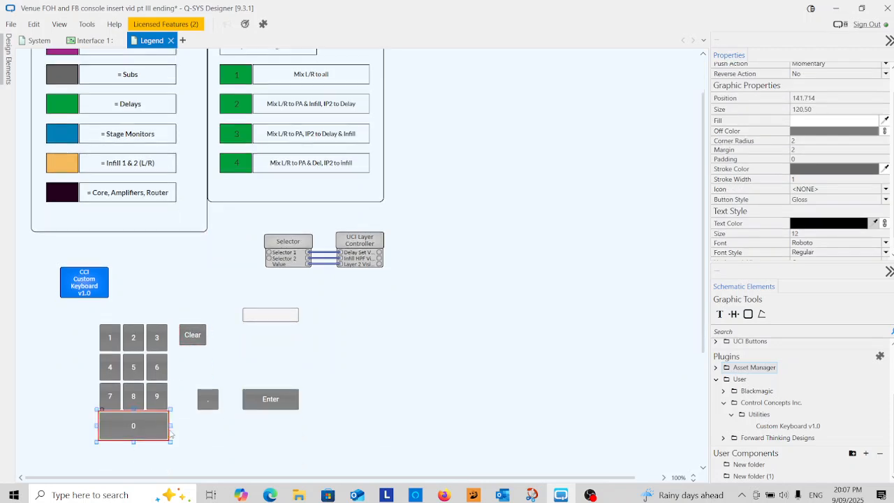
left_click_drag(167, 426, 144, 426)
left_click_drag(208, 399, 163, 431)
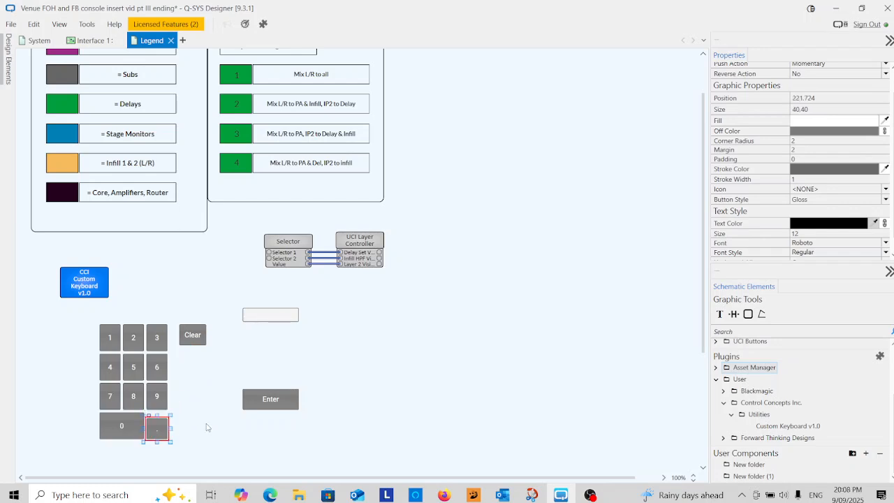
left_click(176, 435)
- Shorten the 0 button to match the decimal point button's height and move the Enter button beside that row
left_click(122, 417)
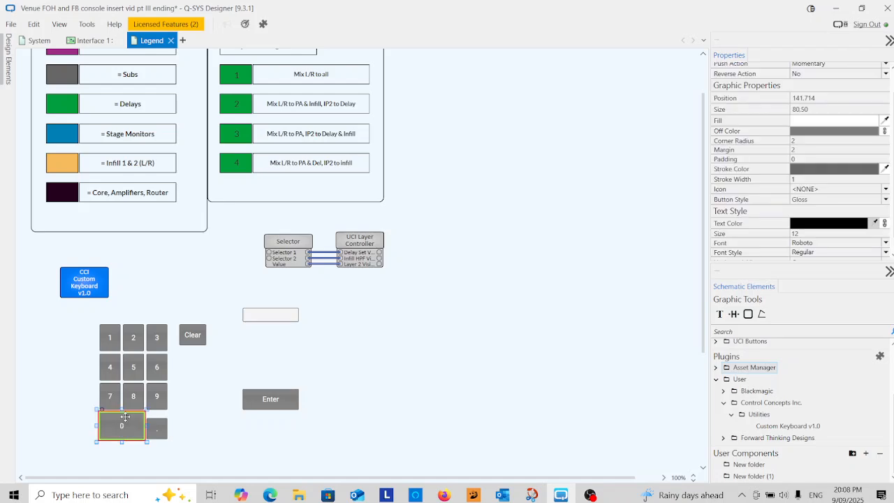
mouse_move(122, 412)
left_mouse_down()
mouse_move(116, 433)
mouse_move(129, 422)
left_mouse_up()
left_click(187, 432)
left_click(244, 421)
left_click_drag(267, 403, 200, 427)
left_click(198, 368)
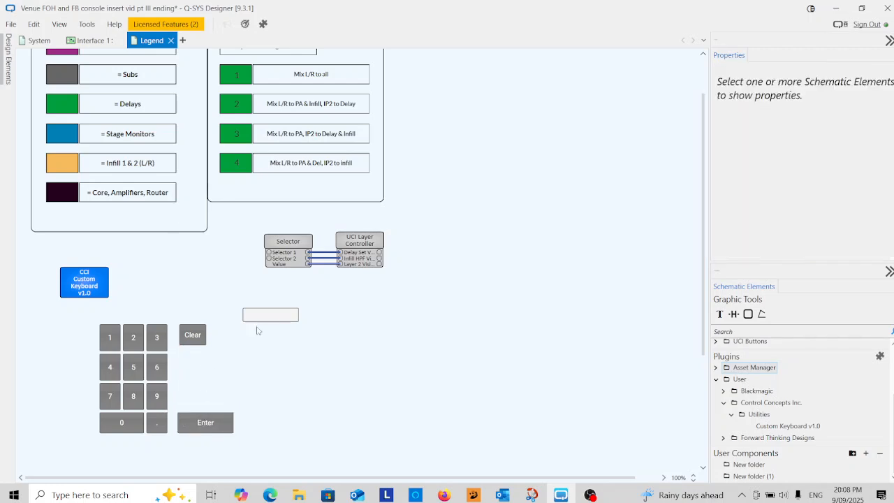
- Move the text field into the gap between the Clear and Enter buttons
left_click_drag(270, 314, 206, 378)
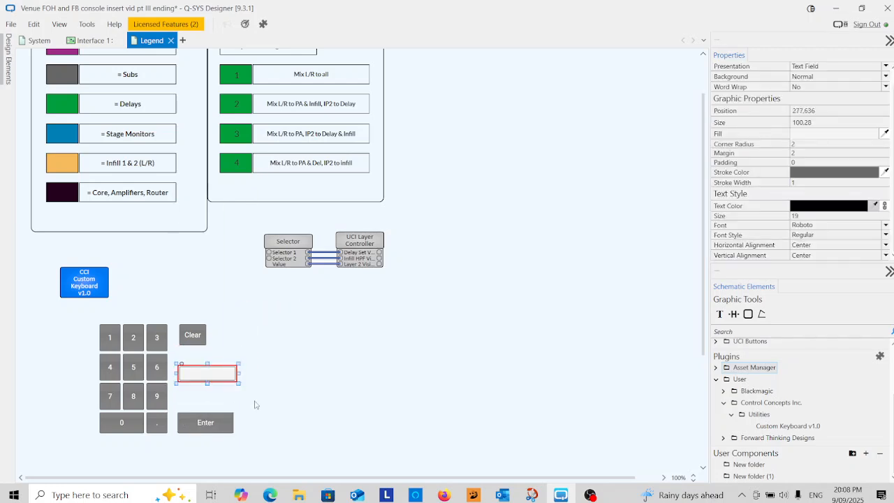
left_click(285, 396)
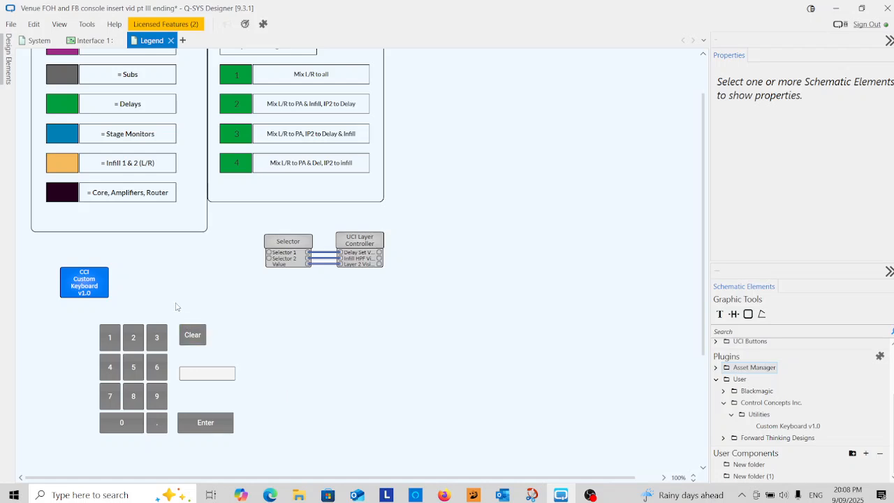
- Expose the Keyboard Text Out control pin on the CCI Custom Keyboard block
left_click(85, 284)
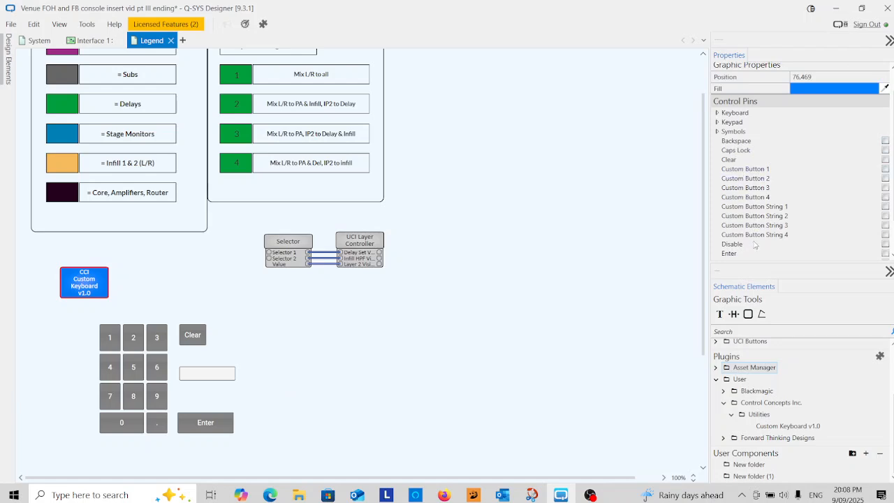
scroll(755, 245, "down", 2)
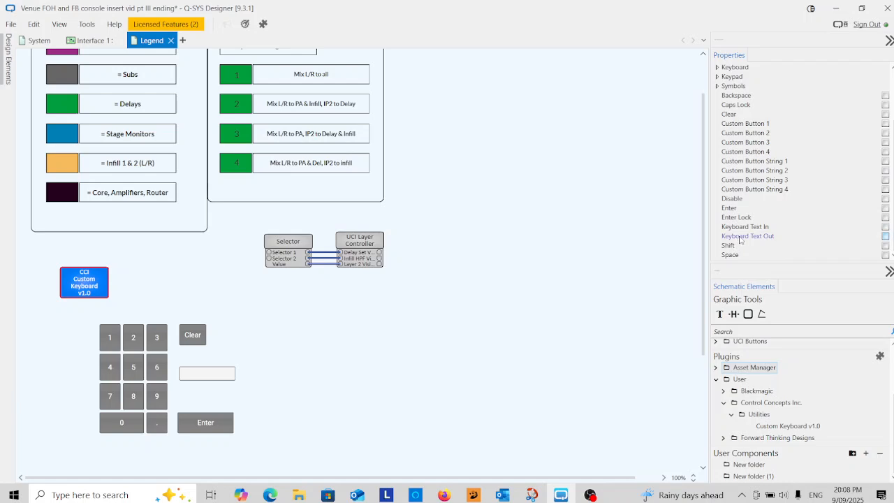
left_click(885, 237)
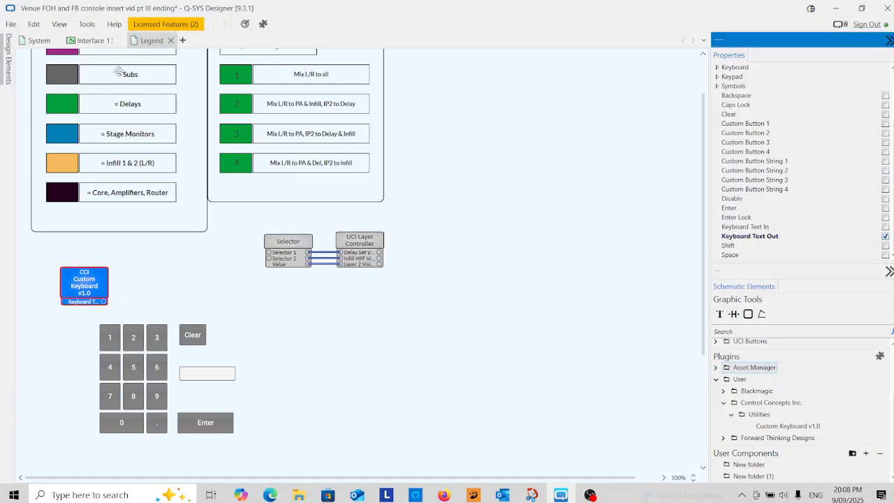
- Cut the green Time (sec) Custom Controls block, with its delay readout and ms tag, from the System page
left_click(34, 42)
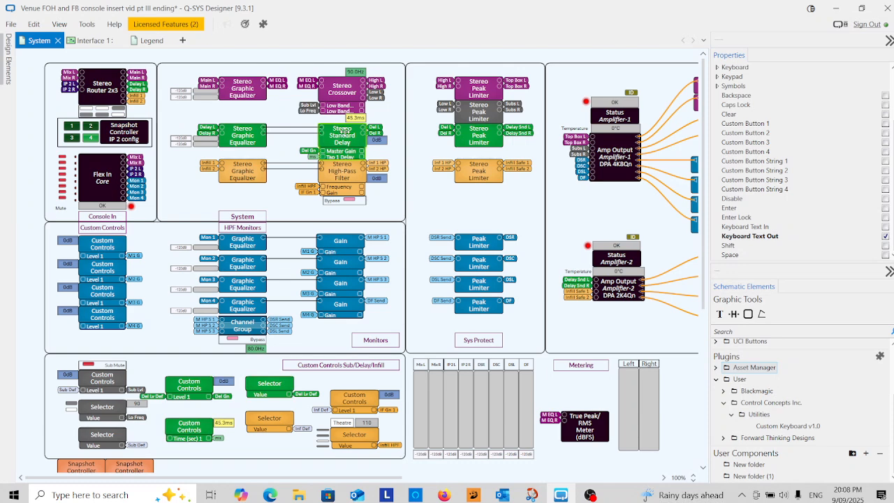
left_click(186, 429)
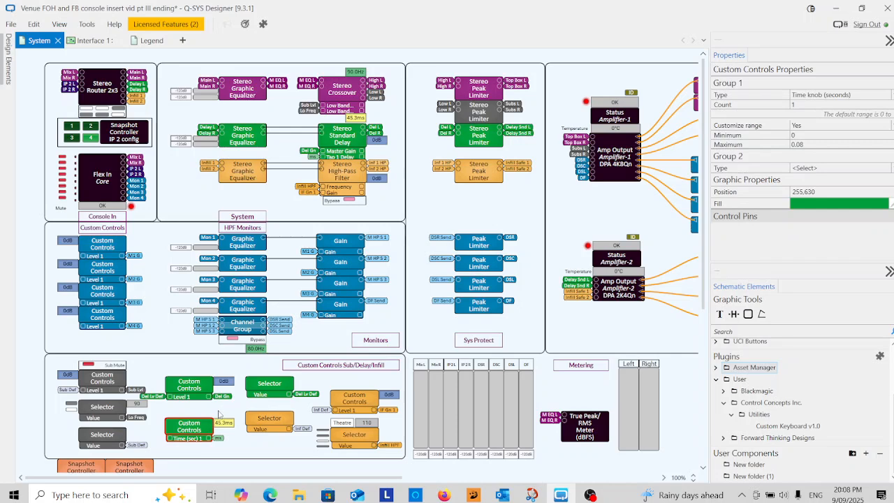
left_click_drag(201, 444, 184, 447)
right_click(189, 425)
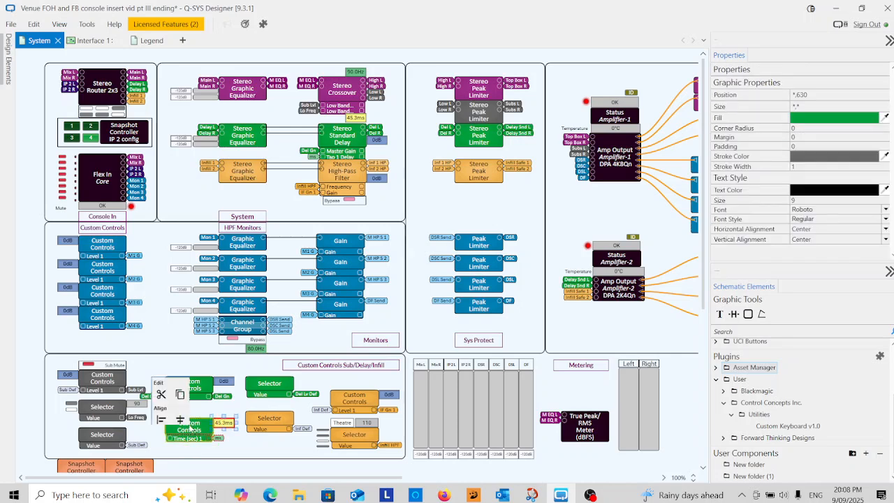
left_click(85, 299)
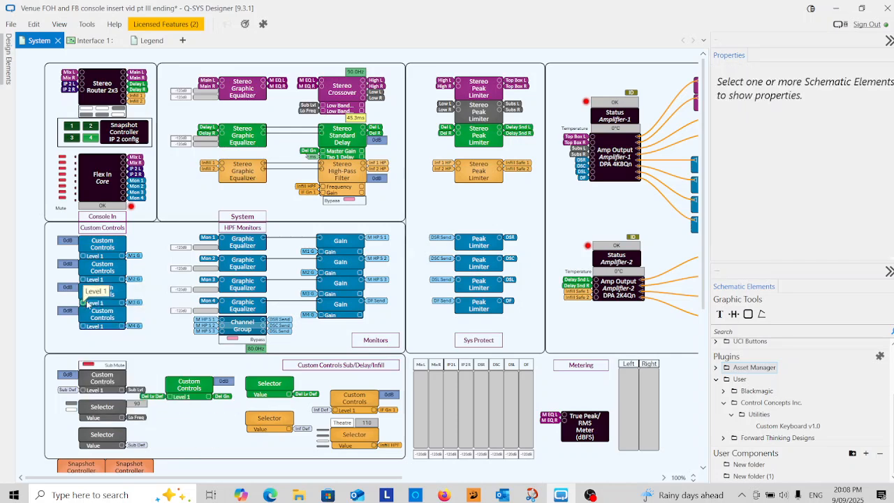
- Paste the Custom Controls block beside the Custom Keyboard on the Legend page and wire Keyboard Text Out to its Time (sec) 1 input
left_click(141, 38)
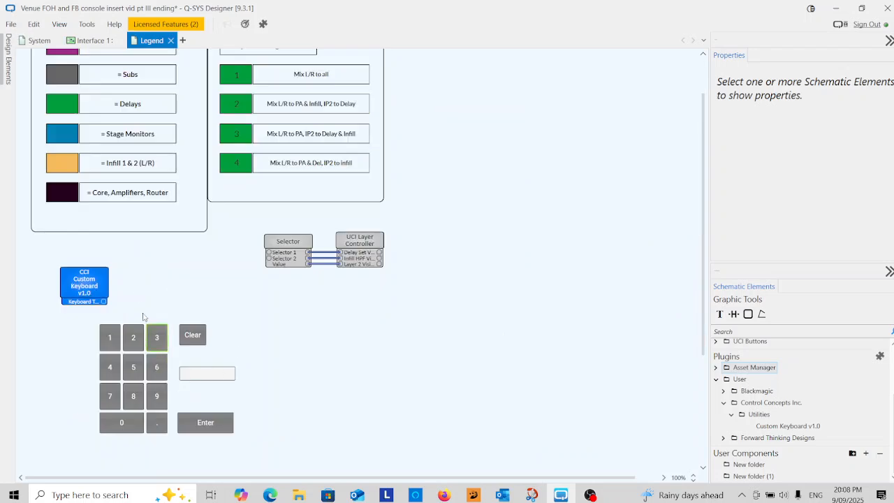
mouse_move(137, 274)
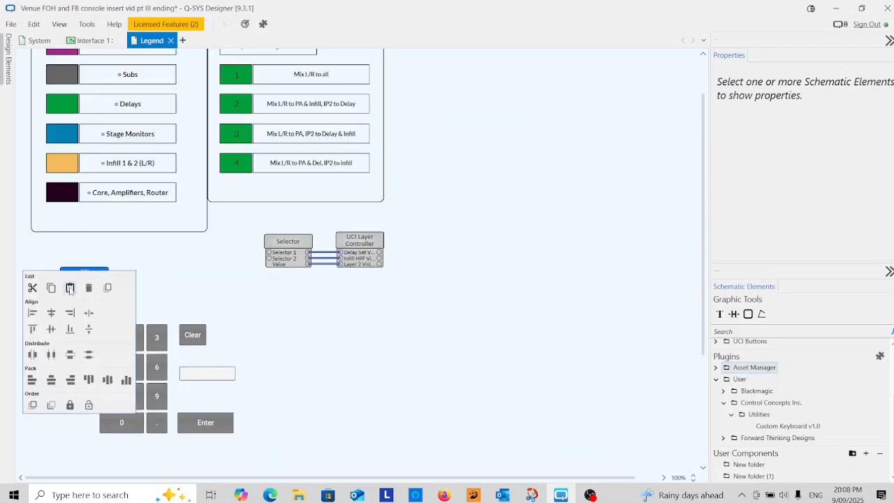
key("ctrl+v")
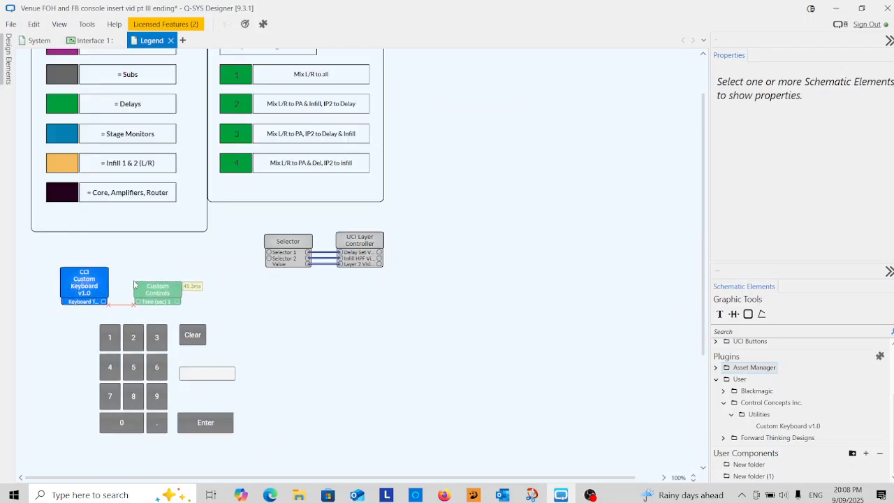
left_click(134, 285)
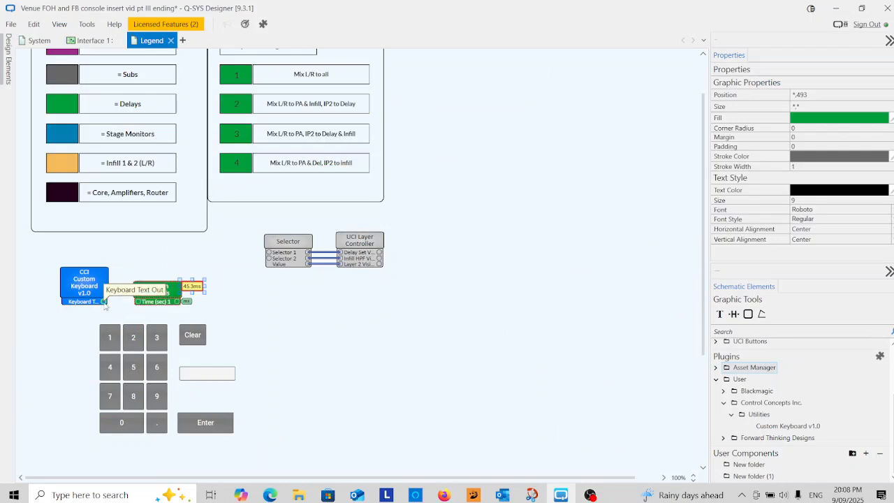
left_click_drag(105, 306, 138, 309)
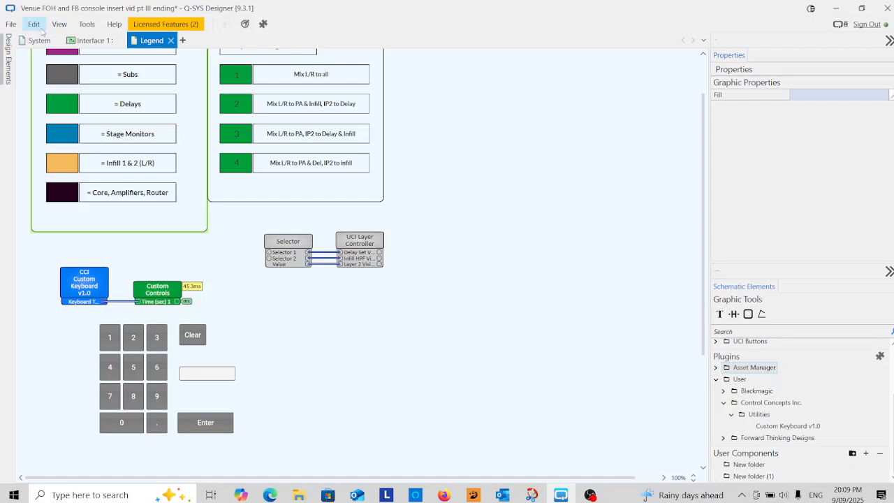
- Emulate the design and enter a delay of 55.5 with the on-page keypad
left_click(16, 25)
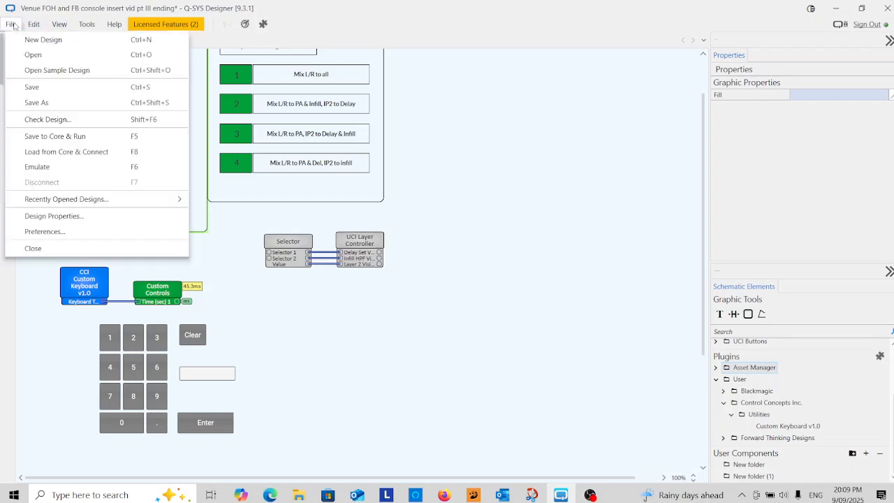
left_click(42, 167)
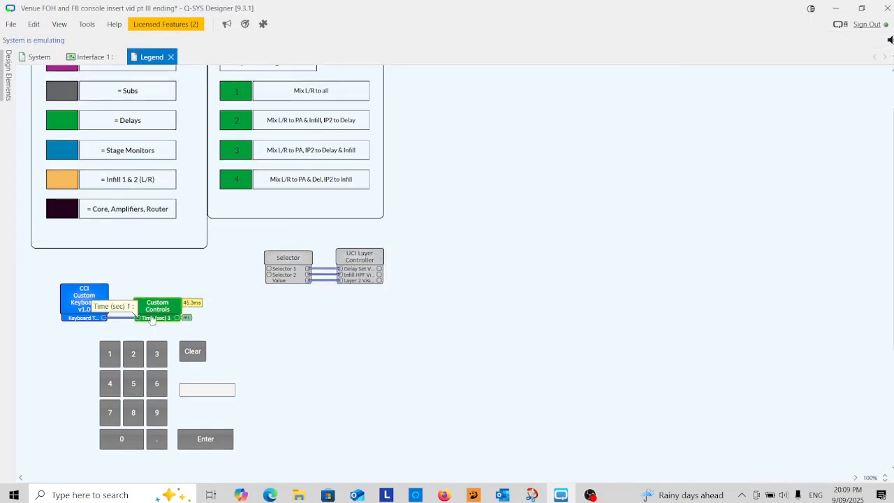
left_click(136, 390)
left_click(132, 385)
left_click(156, 439)
left_click(130, 388)
left_click(204, 438)
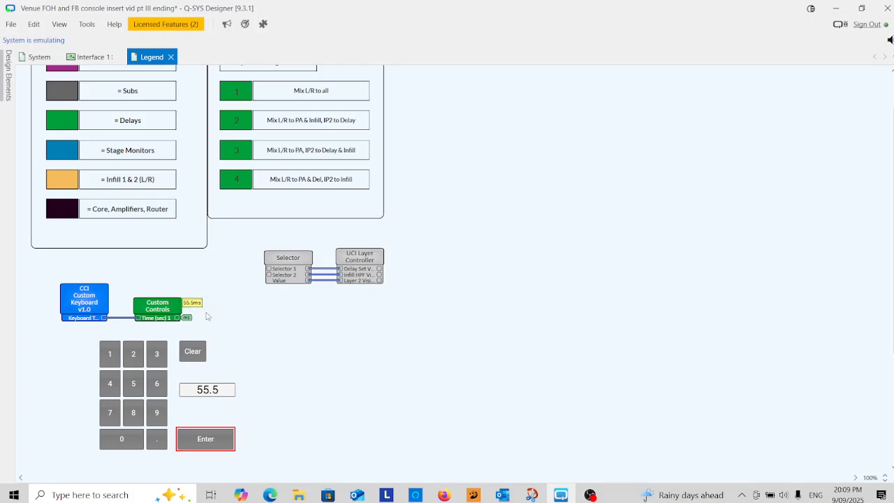
- Check the Stereo Standard Delay's Tap 1 delay on the System page, and view the interface's Delays Infill Set page
left_click(39, 57)
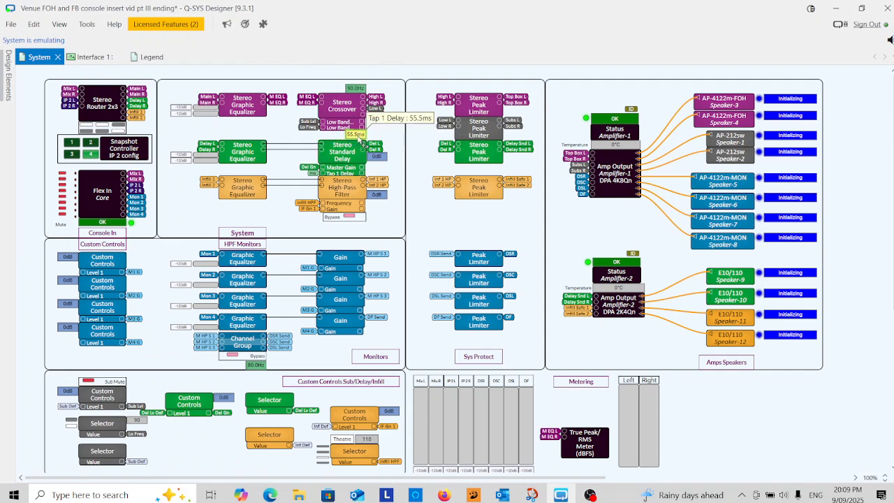
scroll(361, 140, "up", 4)
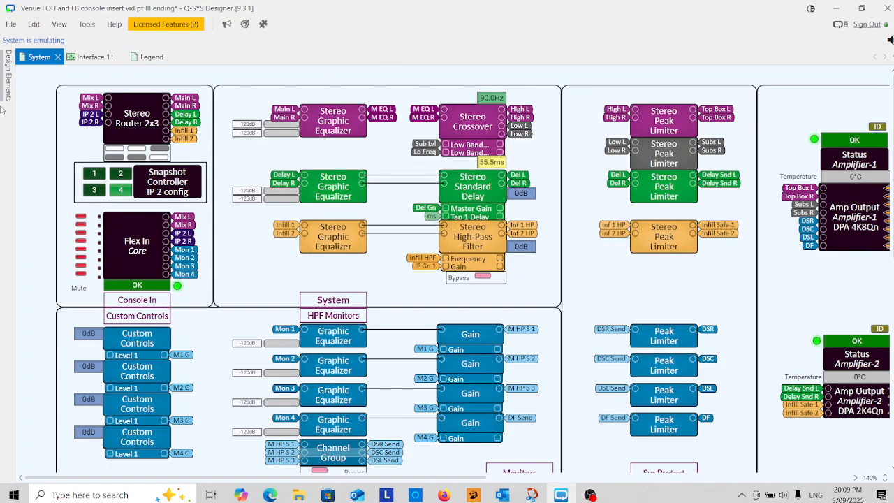
left_click(91, 58)
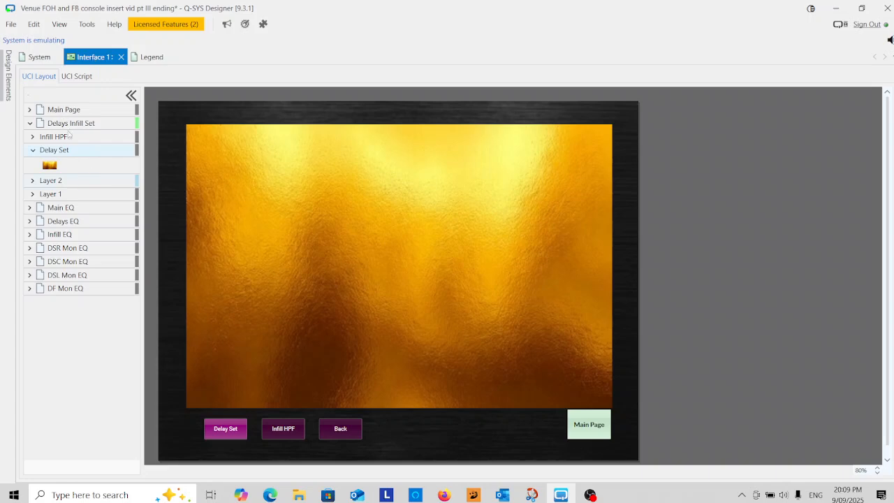
- Close the Legend page and reopen it from the design's schematic pages
left_click(169, 60)
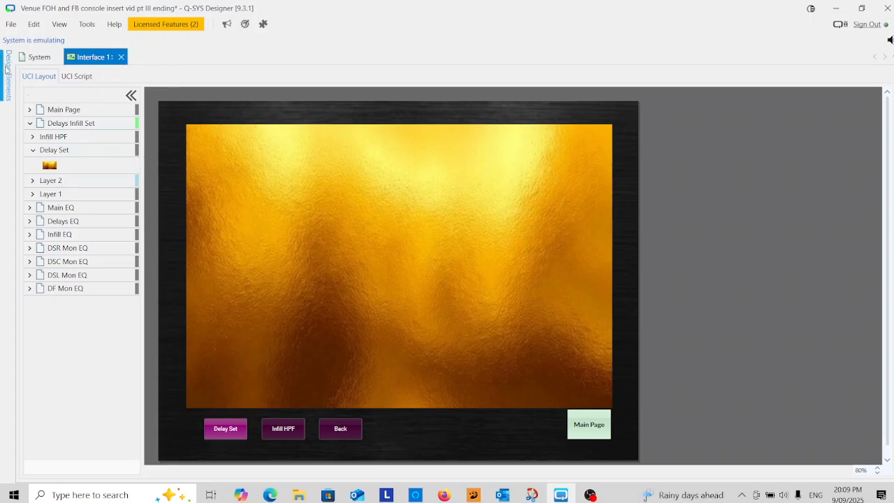
left_click(7, 70)
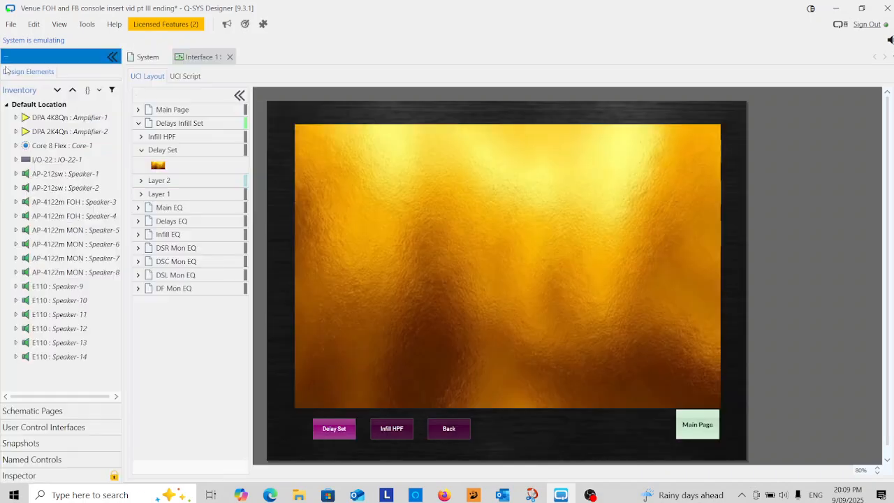
left_click(44, 411)
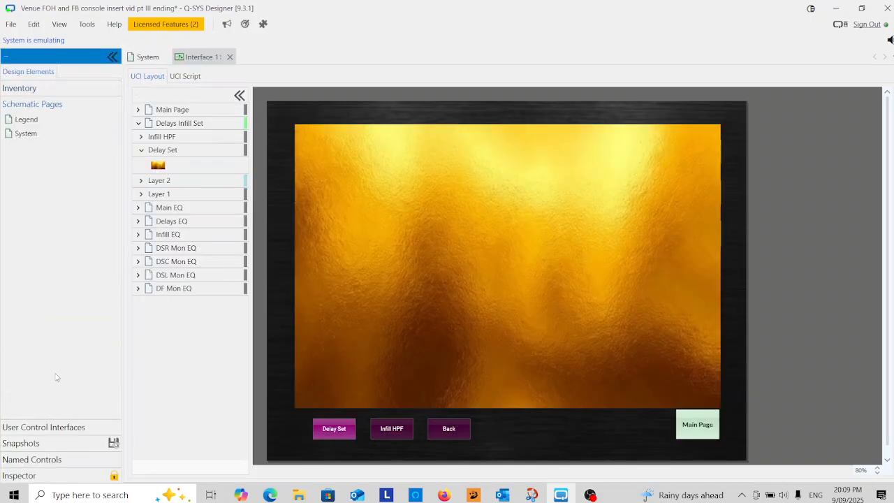
left_click(49, 137)
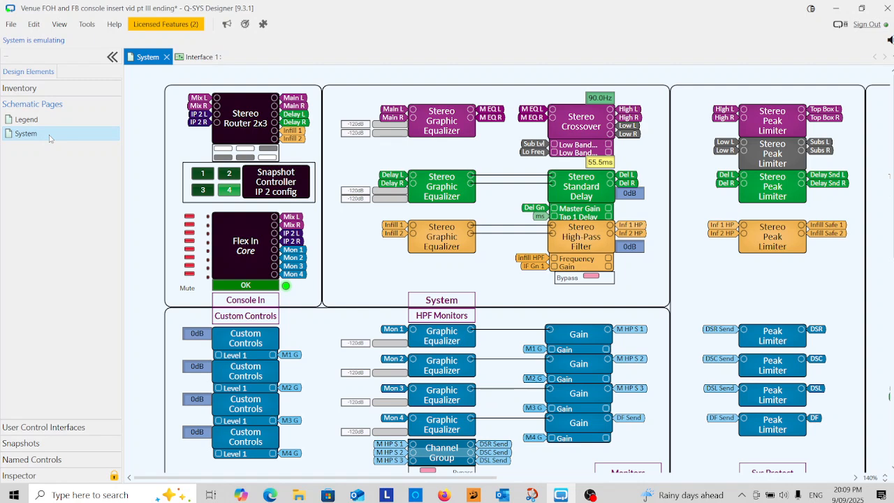
double_click(49, 120)
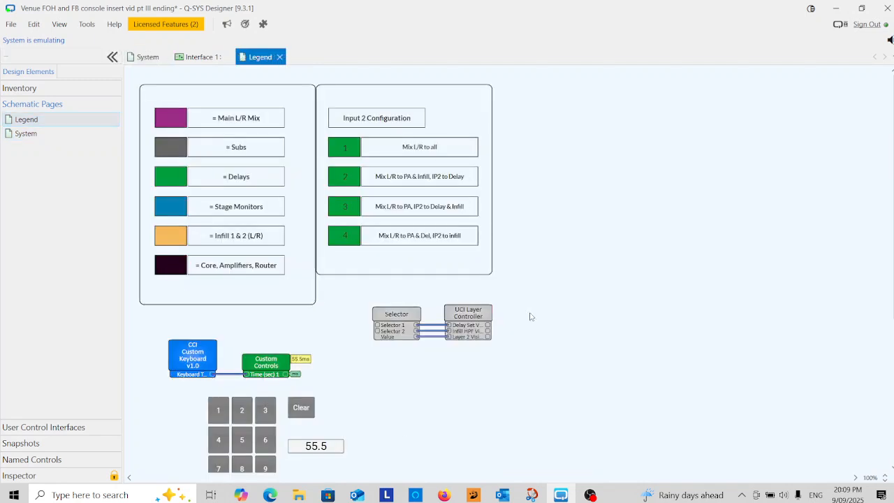
- Clear the keypad's text field and enter a delay of 44.4
scroll(387, 399, "down", 2)
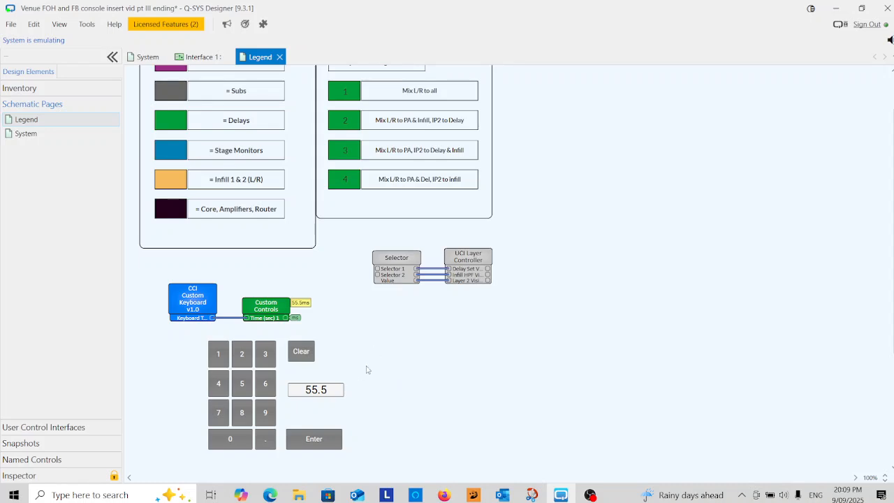
left_click(302, 351)
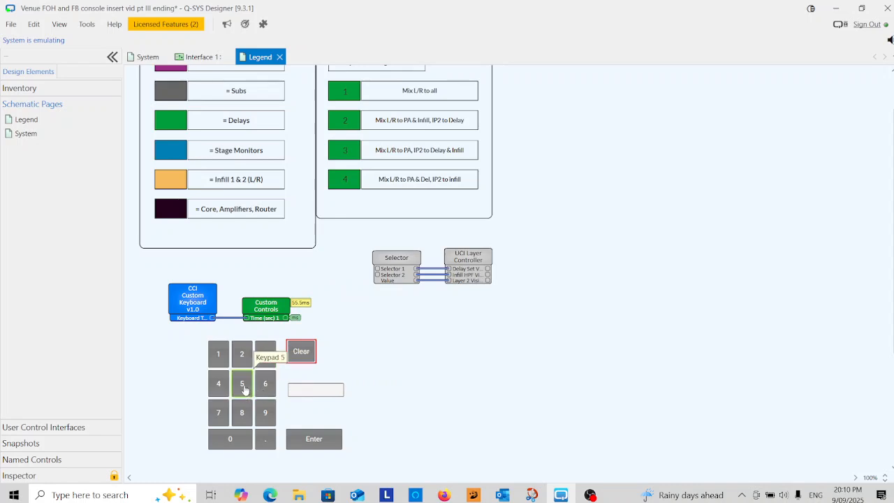
left_click(218, 384)
left_click(218, 383)
left_click(265, 439)
left_click(218, 384)
left_click(316, 444)
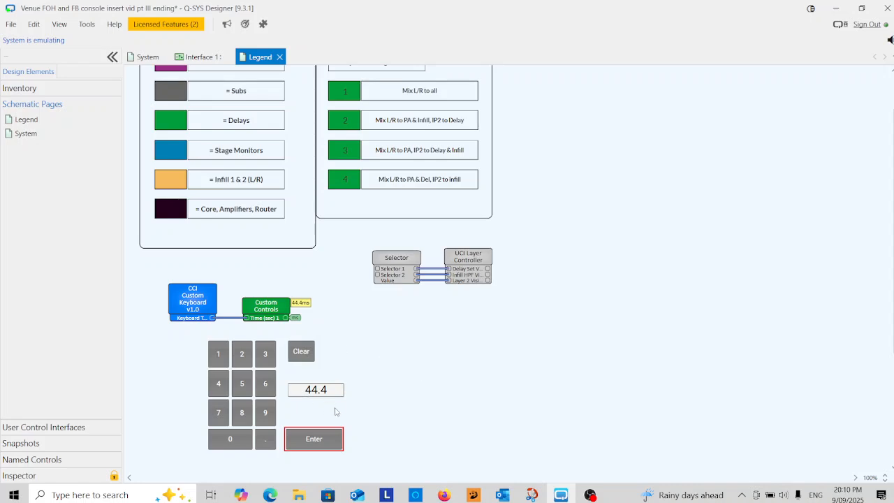
- Clear the keypad entry and set the delay to 0
left_click(301, 352)
left_click(246, 446)
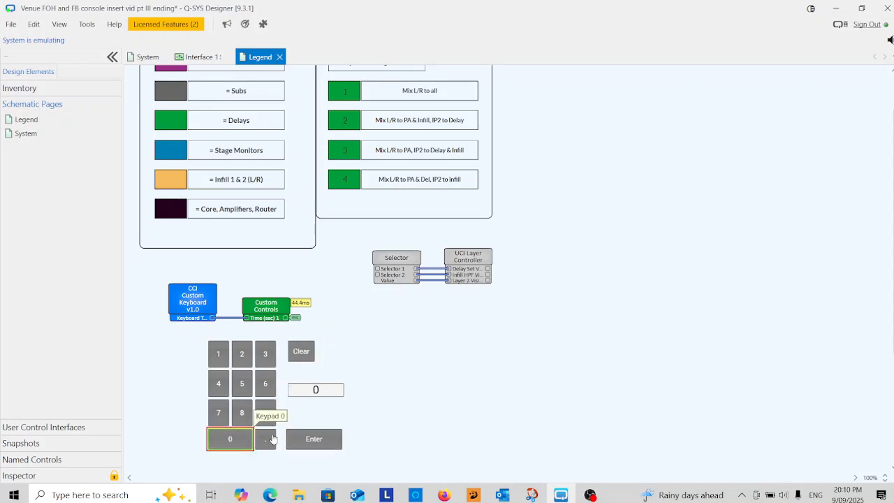
left_click(325, 443)
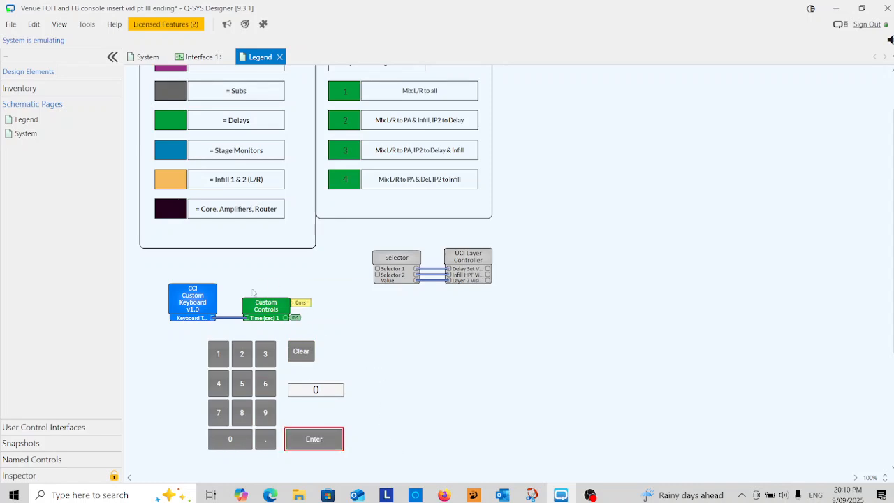
- Disconnect from emulation to return the design to editing mode
left_click(266, 308)
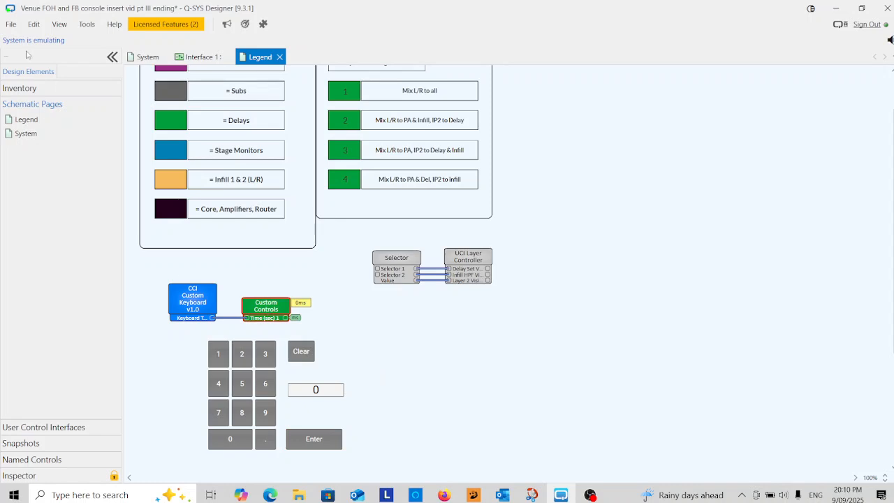
left_click(12, 24)
left_click(50, 181)
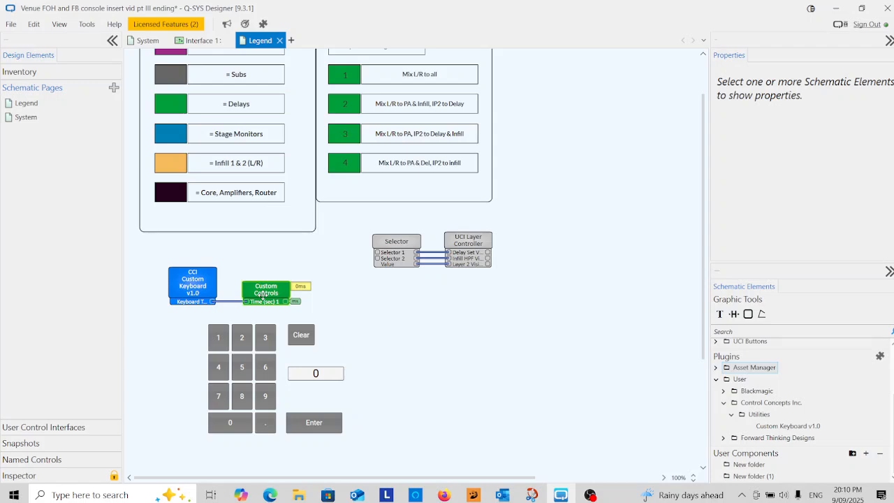
- Create a new snapshot bank from the Custom Controls block and place its snapshot controller directly above that block
left_click(263, 291)
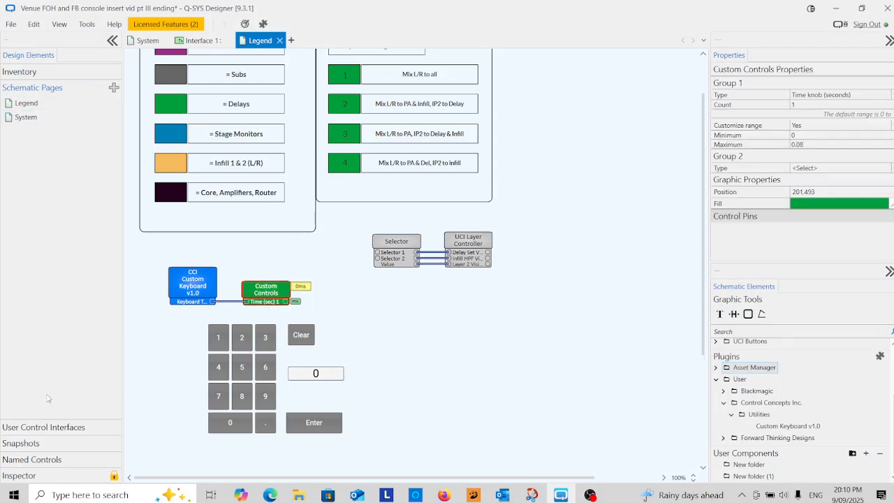
left_click(21, 444)
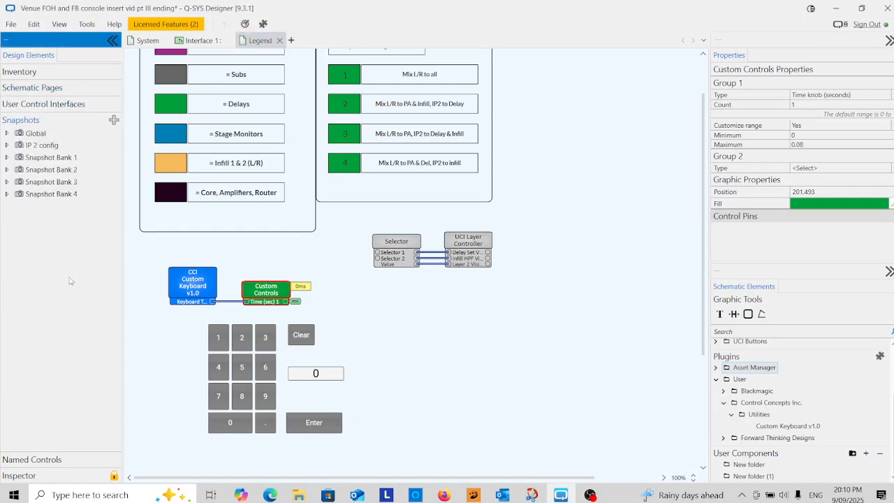
left_click(114, 121)
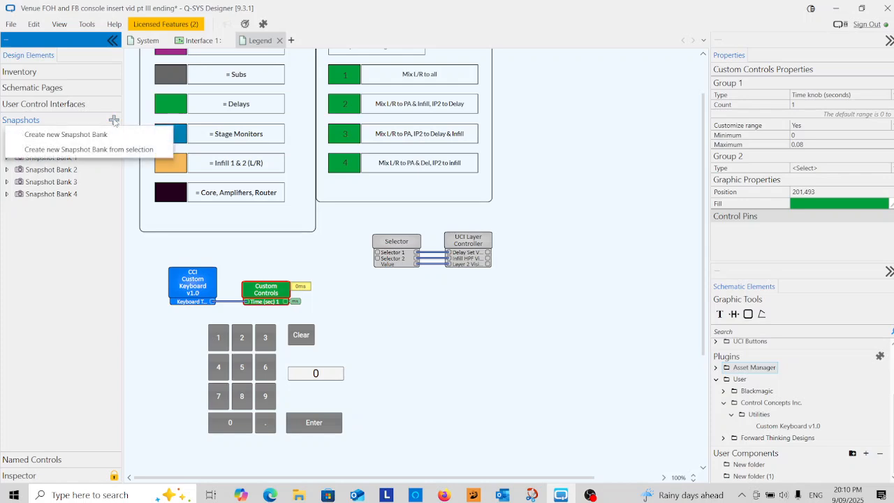
left_click(102, 151)
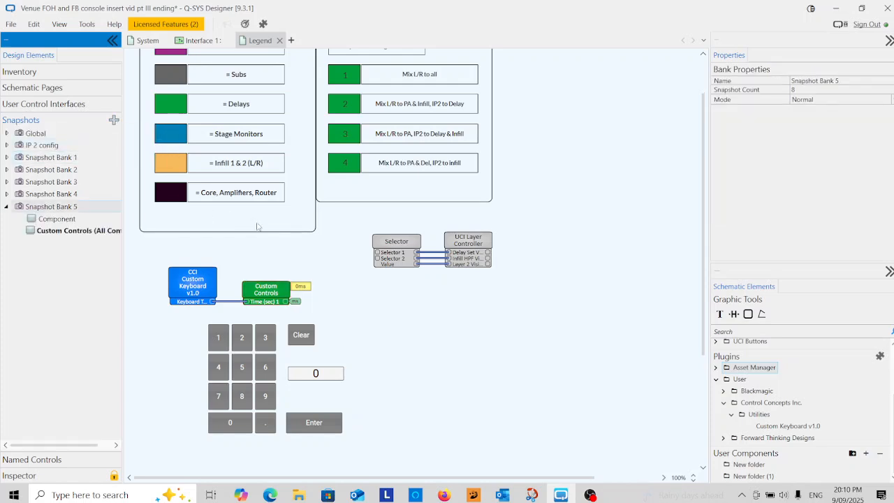
left_click_drag(51, 223, 244, 253)
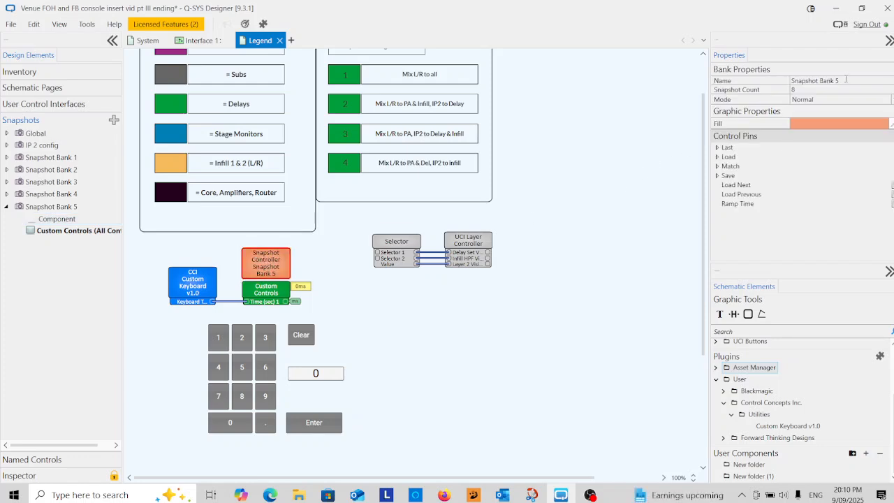
- Name the new snapshot bank "reset ms" and set its snapshot count to 3
left_click(797, 81)
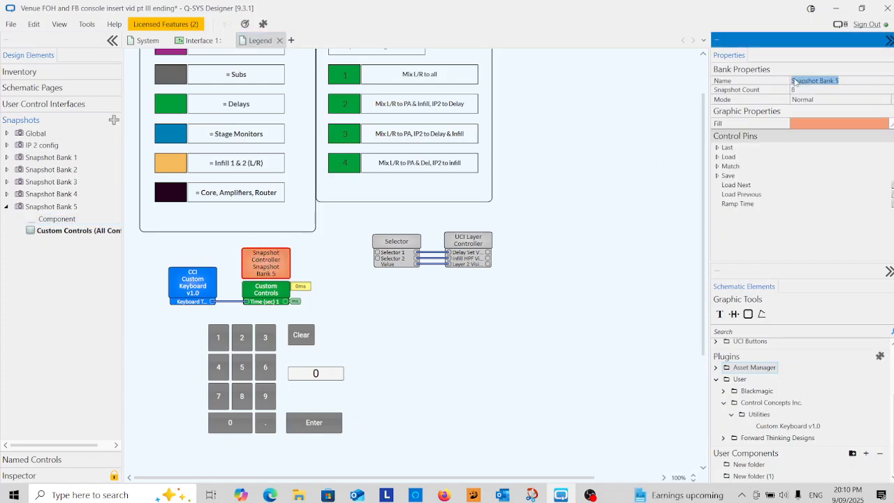
type("t ms")
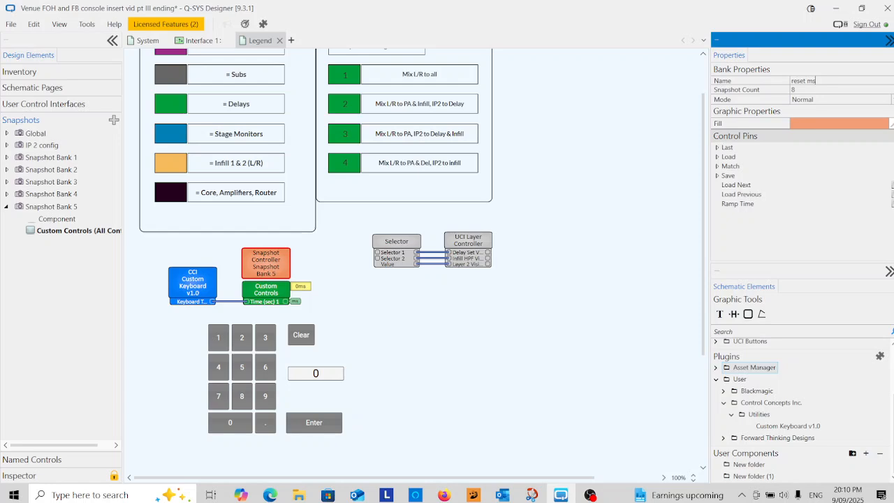
key("Return")
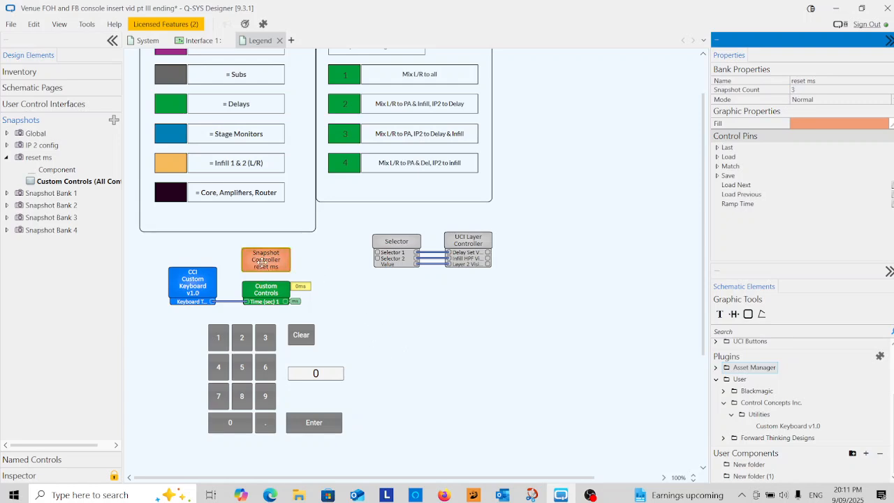
- Expose the Load 1 control pin on the reset ms controller and move the CCI Custom Keyboard block up beside it
left_click(264, 278)
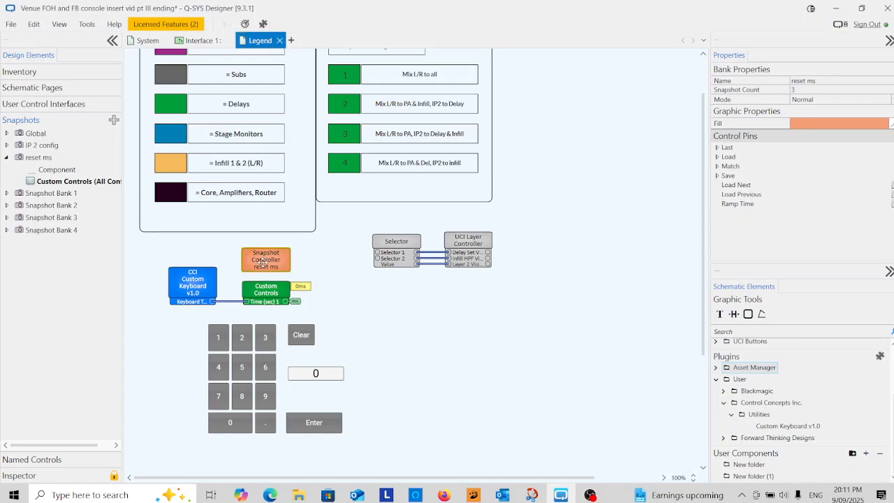
left_click(718, 157)
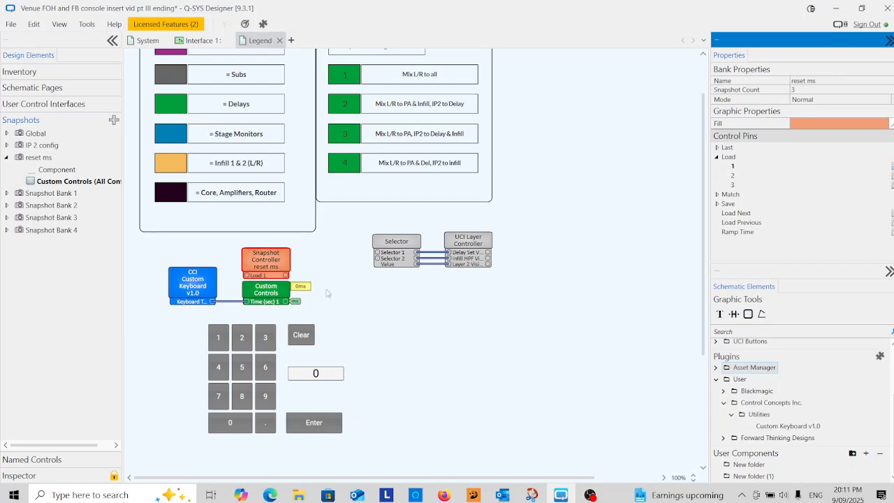
left_click(197, 276)
left_click_drag(196, 275, 200, 253)
left_click(188, 312)
left_click(194, 258)
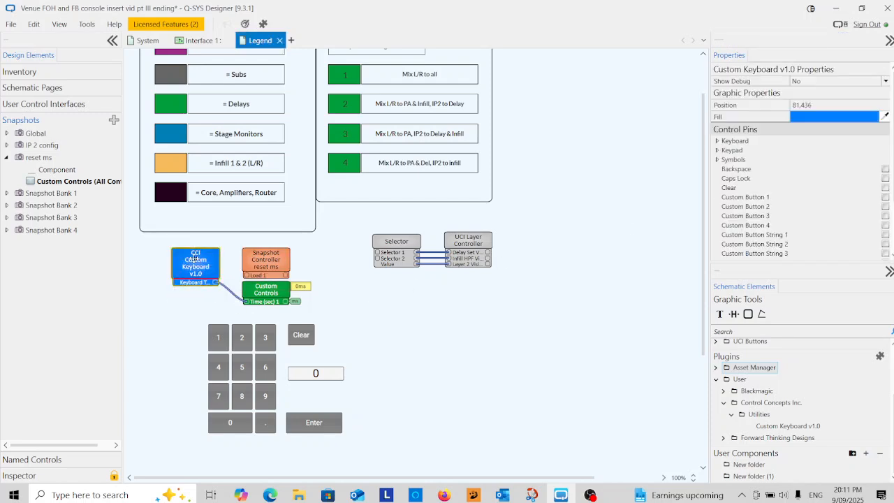
- Expose the Clear control pin on the CCI Custom Keyboard and wire its output to the snapshot controller's Load 1 input
left_click(718, 142)
scroll(781, 195, "down", 3)
scroll(781, 198, "down", 10)
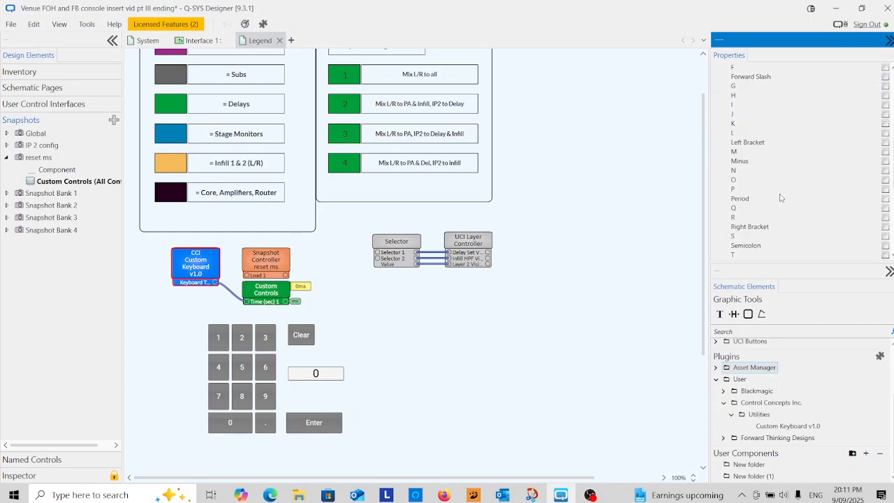
scroll(781, 198, "down", 2)
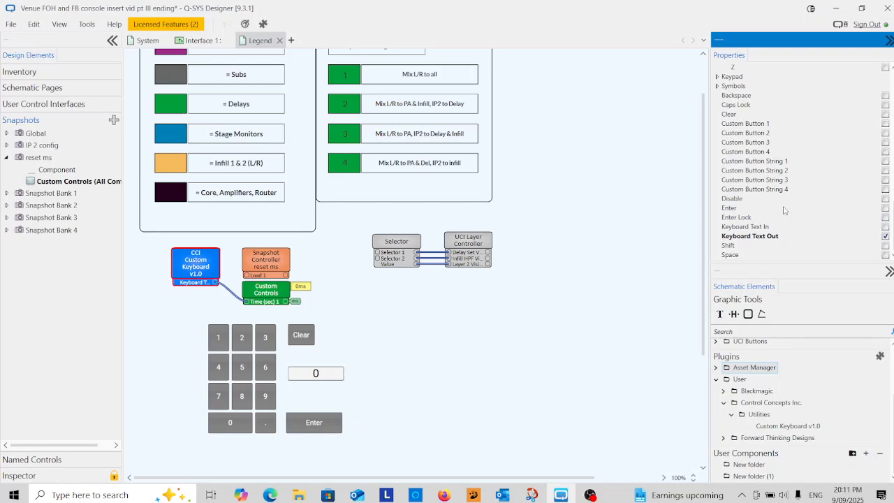
scroll(787, 210, "up", 1)
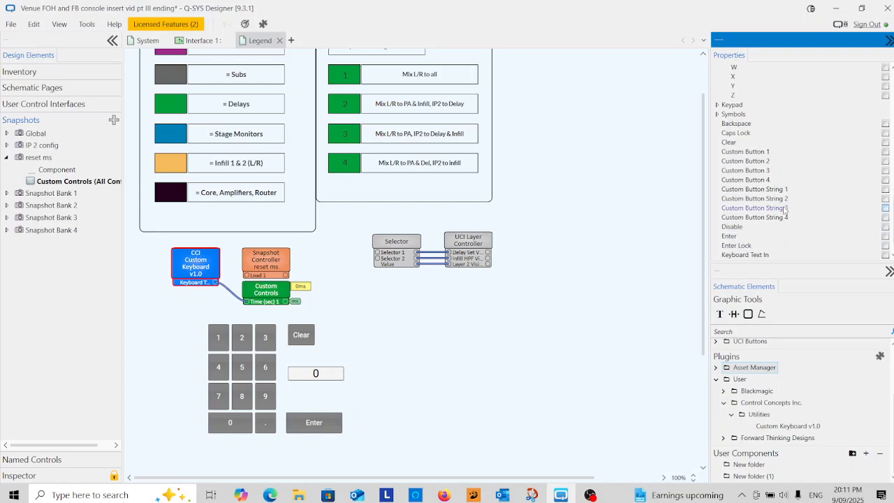
left_click(886, 142)
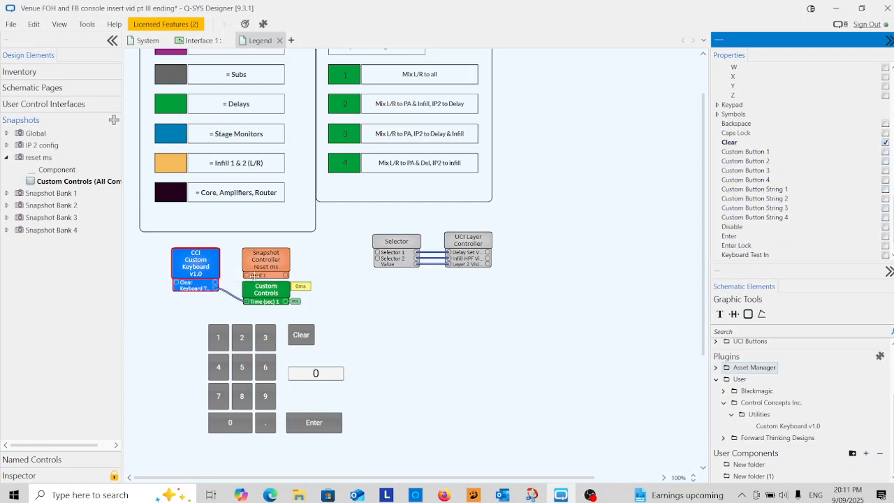
left_click(312, 372)
left_click(319, 364)
left_click_drag(216, 281, 246, 275)
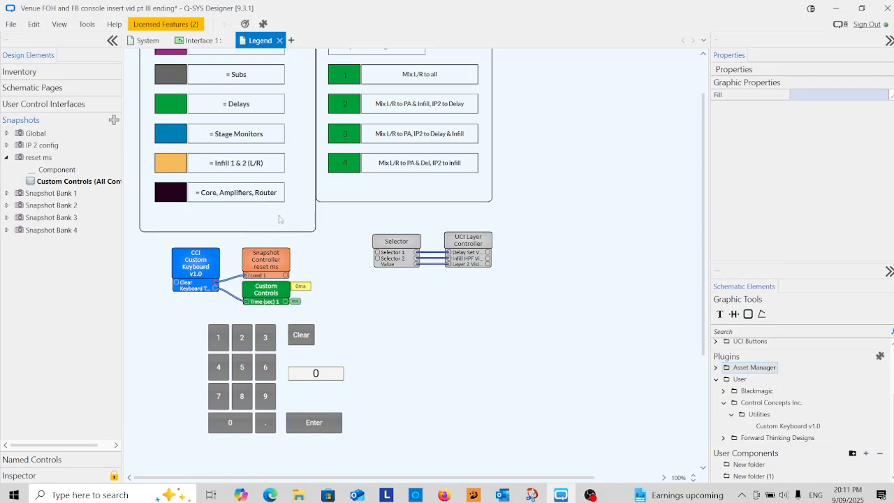
- Start emulation with the reset ms controller's panel open beside the keypad, and save the zero delay as snapshot 1
double_click(264, 262)
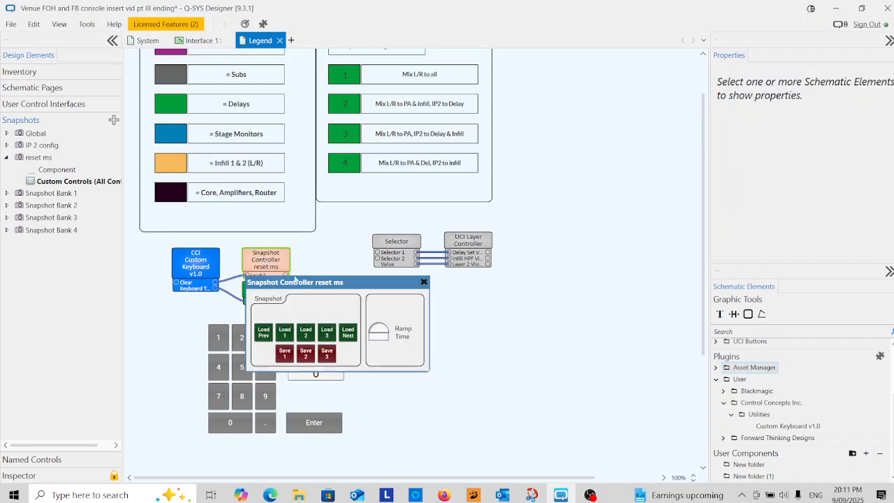
left_click_drag(357, 285, 514, 297)
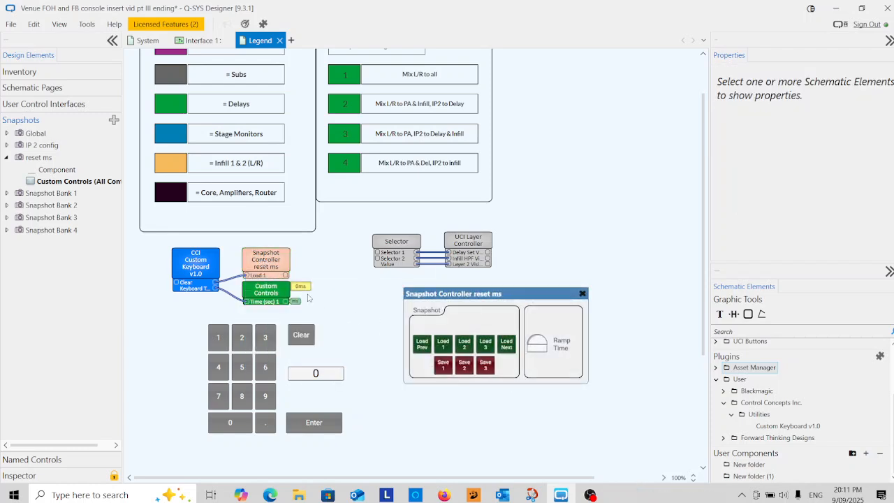
left_click(11, 27)
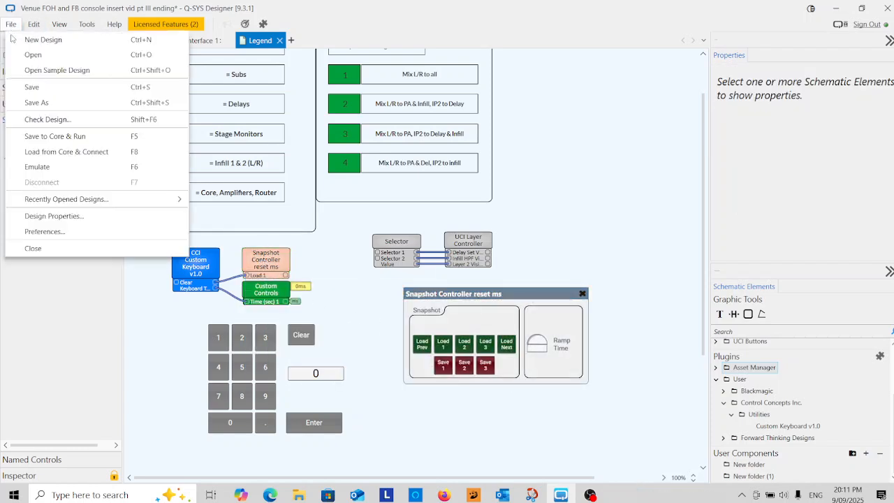
left_click(42, 167)
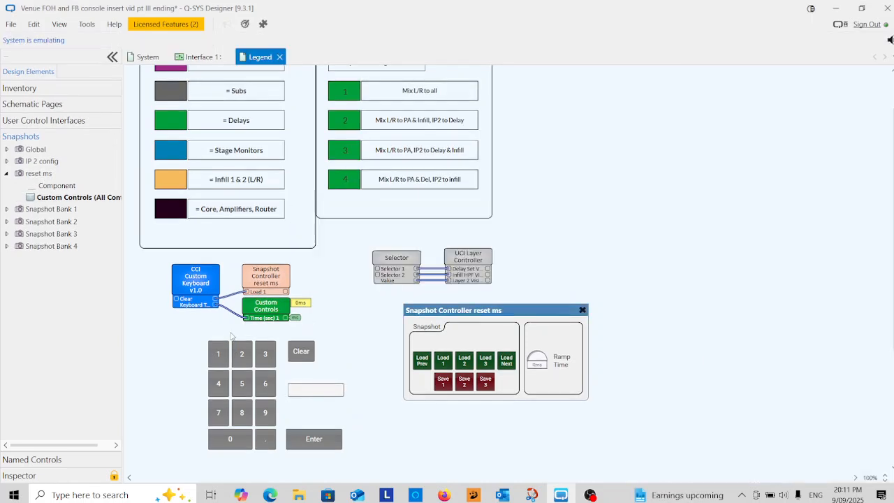
left_click(444, 385)
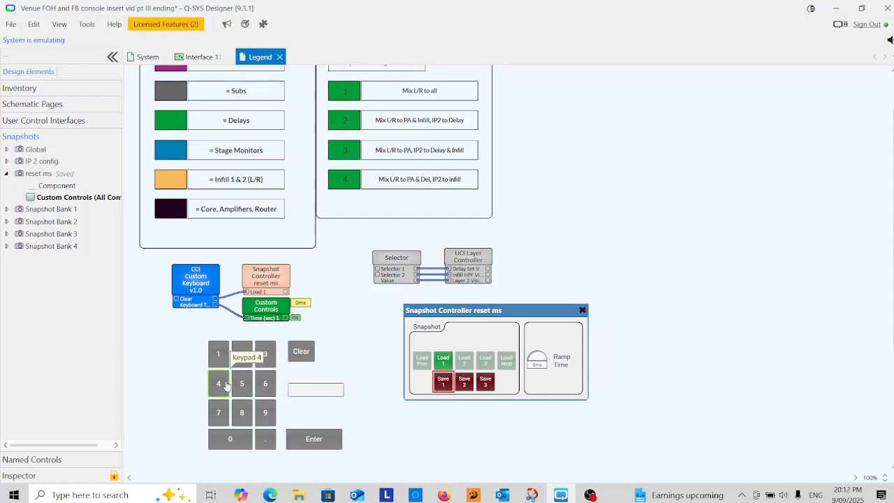
- Enter a delay of 38.7 on the keypad and save it as snapshot 2 of the reset ms bank
left_click(265, 354)
left_click(242, 412)
left_click(266, 439)
left_click(218, 412)
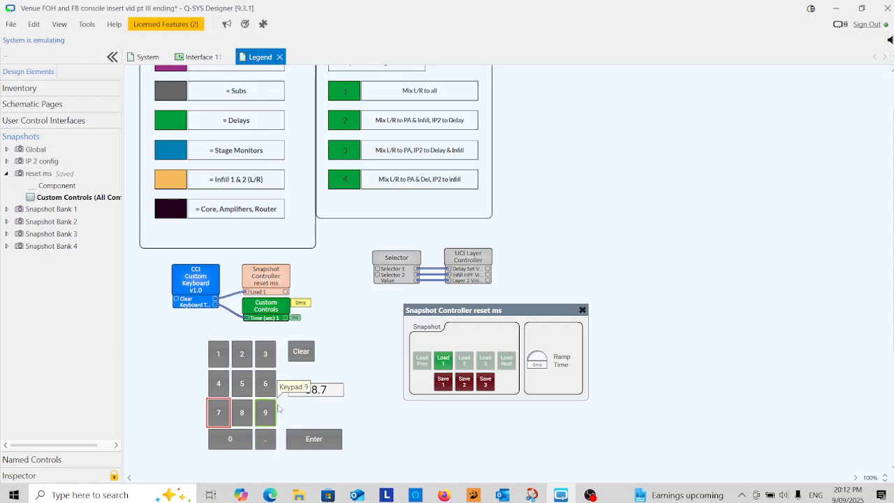
left_click(312, 440)
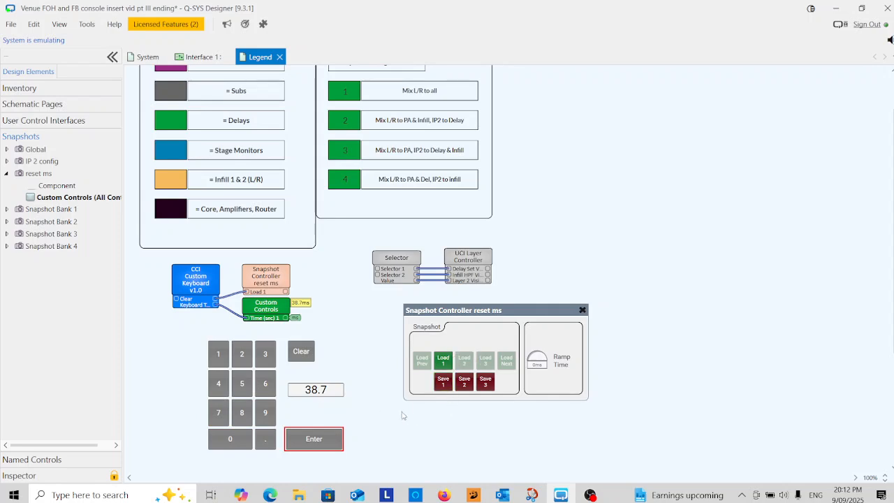
left_click(465, 382)
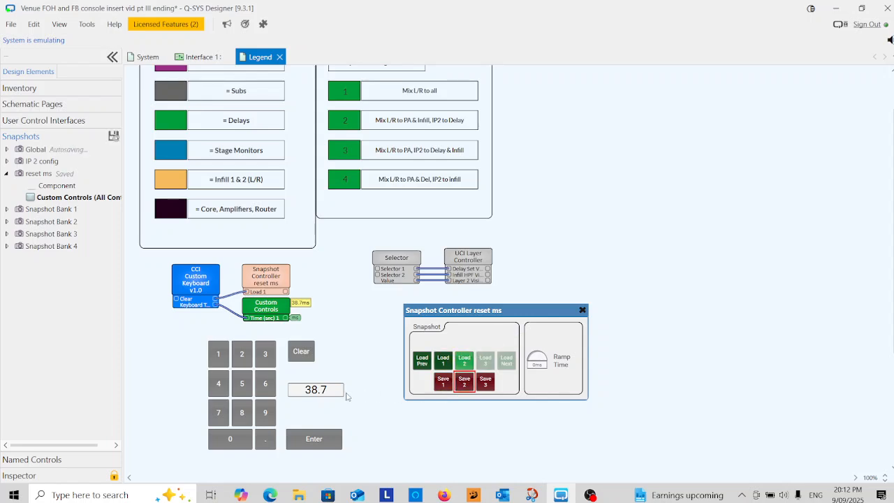
- Test the keypad's Clear button and recall snapshot 2 of the reset ms bank
left_click(301, 356)
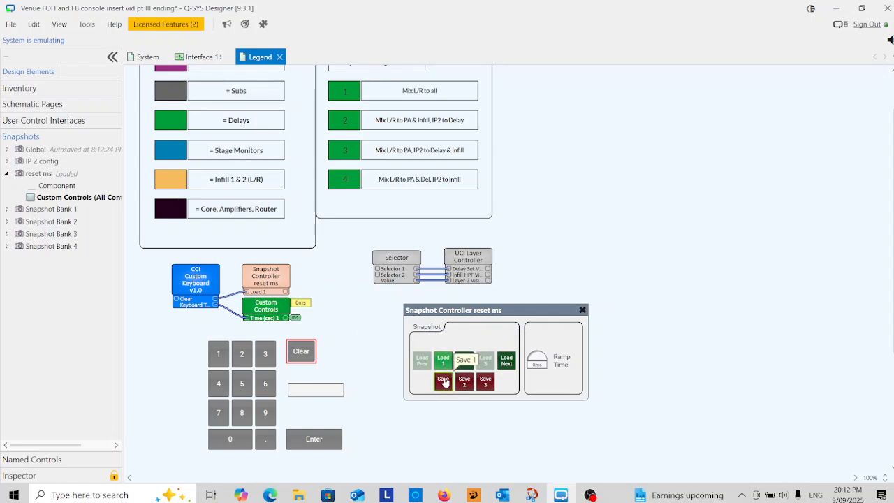
left_click(470, 364)
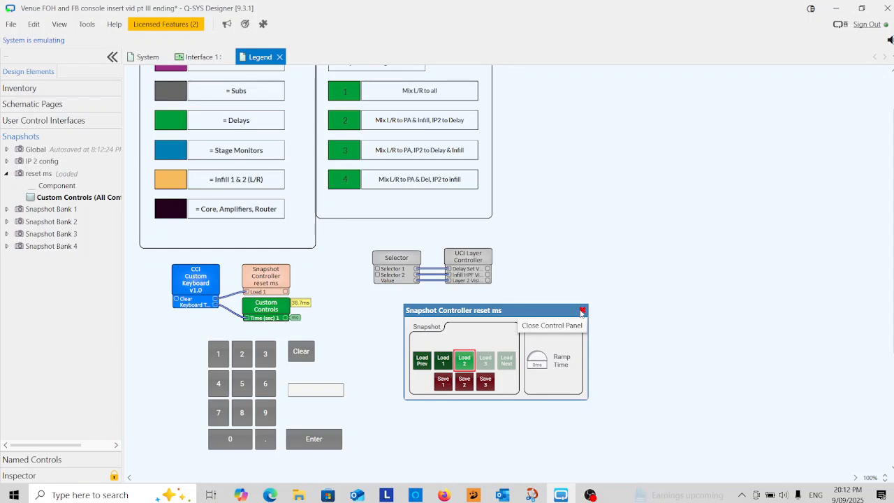
- Disconnect from emulation and copy all the keypad buttons together with the text field, Clear and Enter
left_click(12, 25)
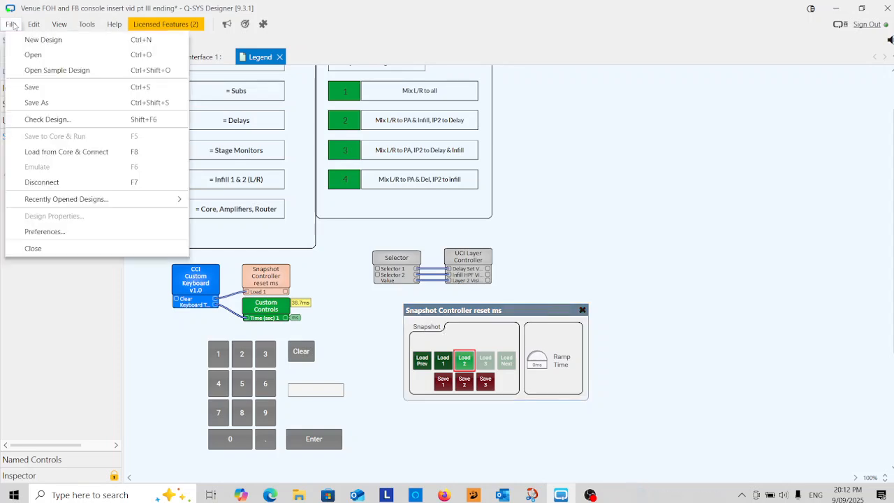
left_click(43, 182)
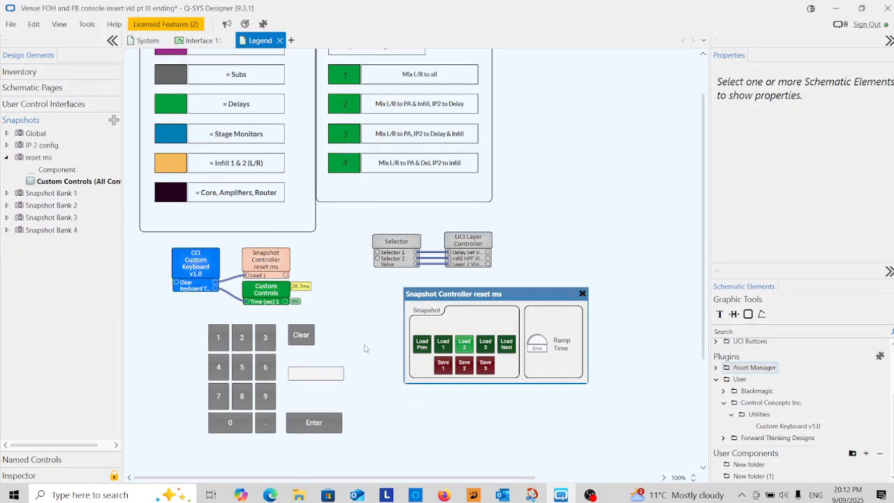
left_click_drag(363, 337, 210, 438)
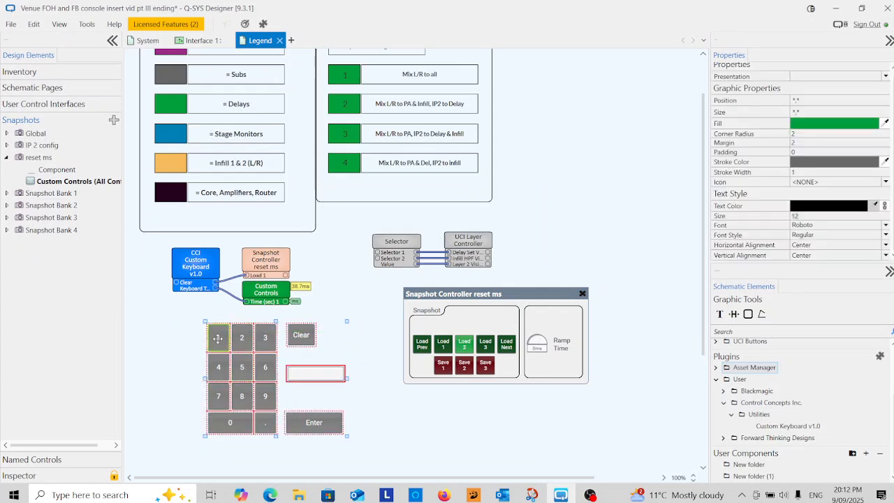
right_click(218, 339)
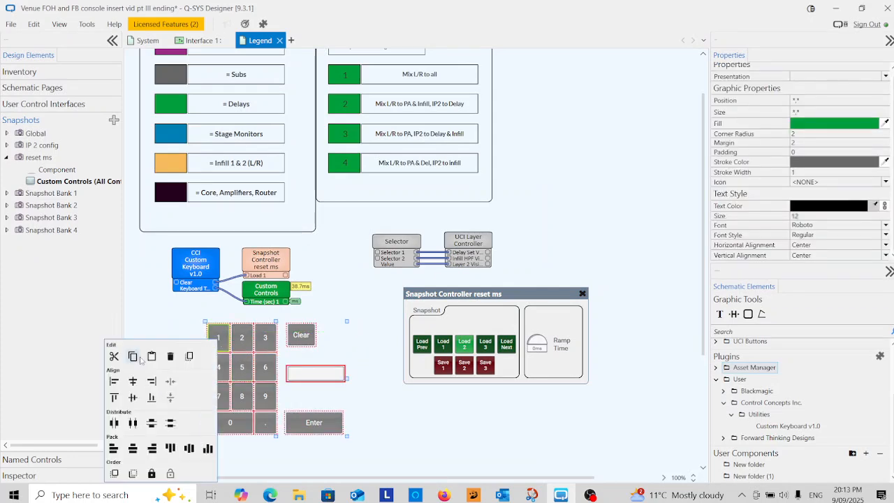
left_click(137, 358)
- Paste the copied keypad controls onto the Delays Infill Set page of Interface 1, in the upper middle of the gold background
left_click(201, 41)
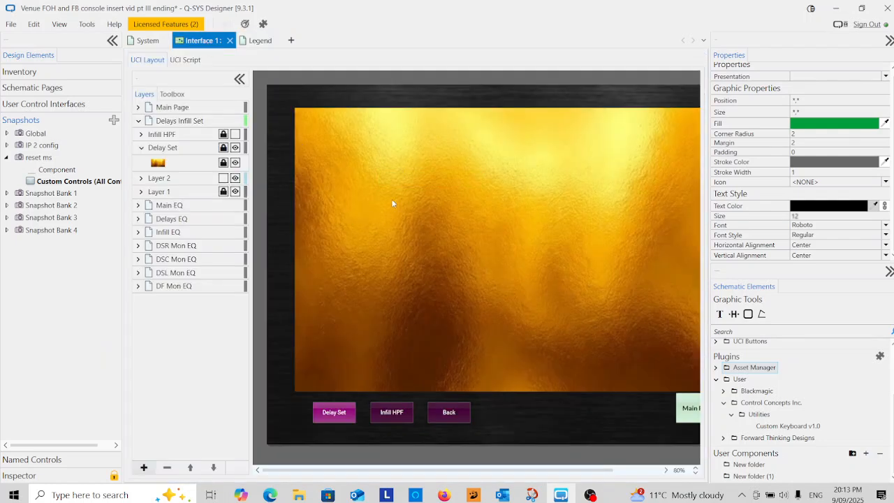
right_click(385, 178)
left_click(319, 196)
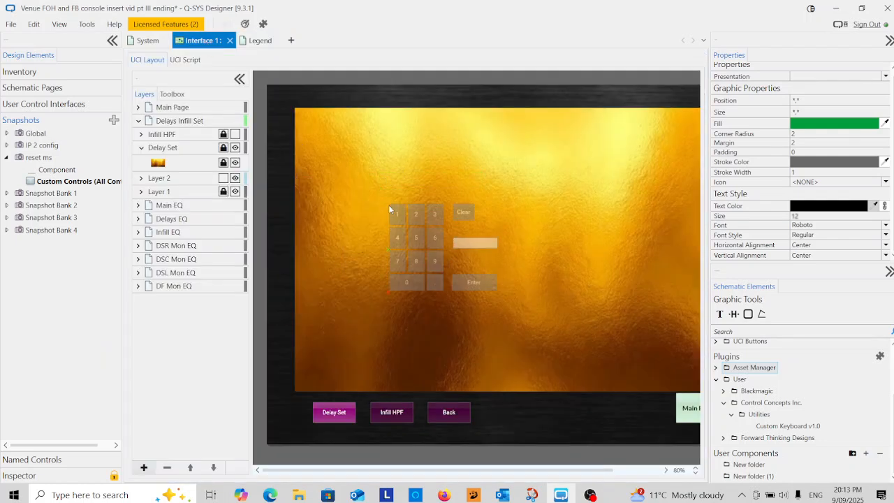
left_click_drag(373, 179, 381, 159)
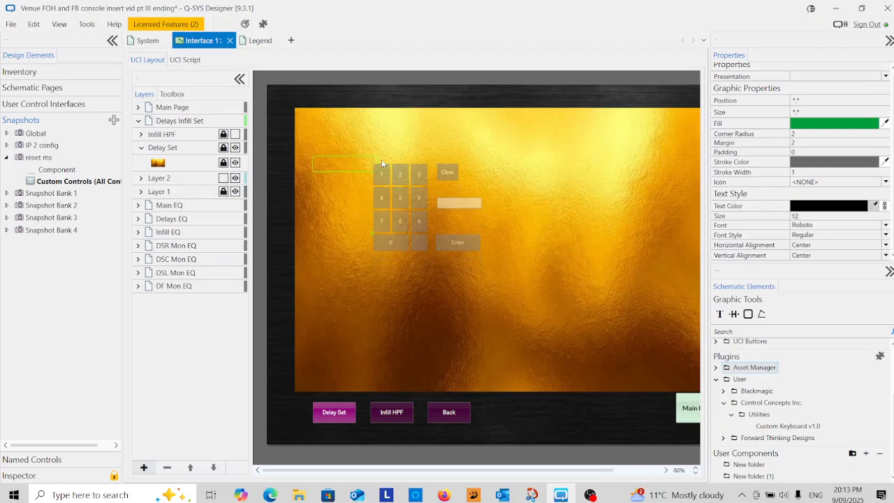
left_click(411, 168)
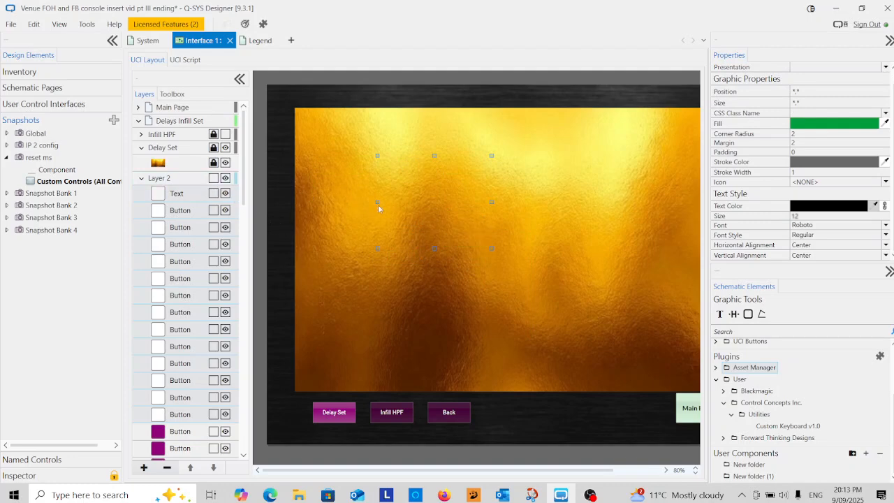
scroll(175, 372, "down", 1)
scroll(175, 373, "down", 10)
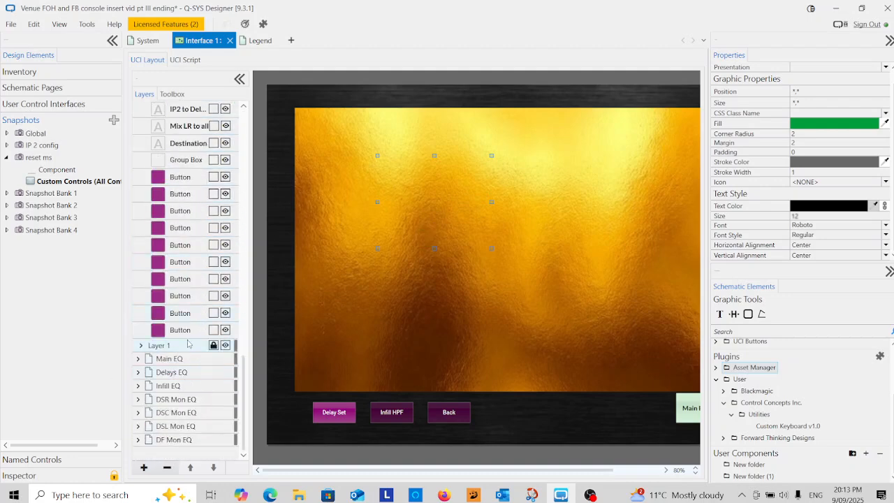
- Unlock the Delay Set layer and paste the copied keypad controls onto it, near the middle of the gold background
scroll(188, 343, "up", 17)
scroll(188, 344, "up", 4)
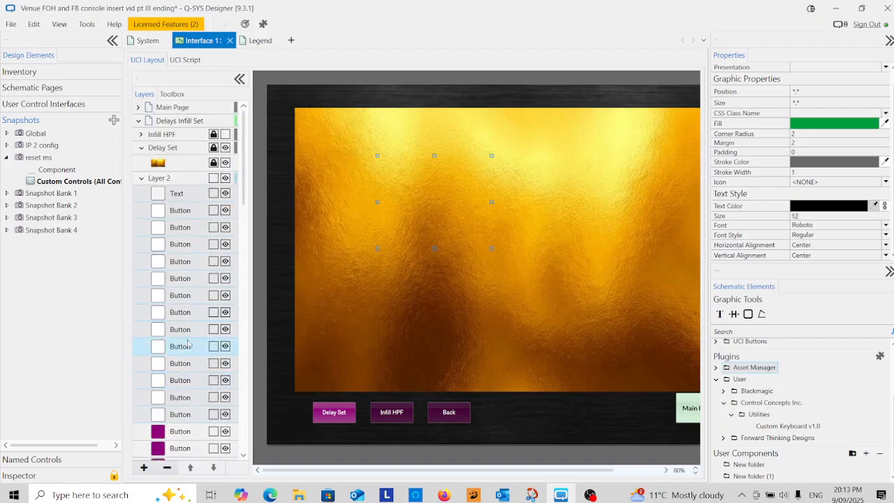
left_click(178, 148)
left_click(214, 148)
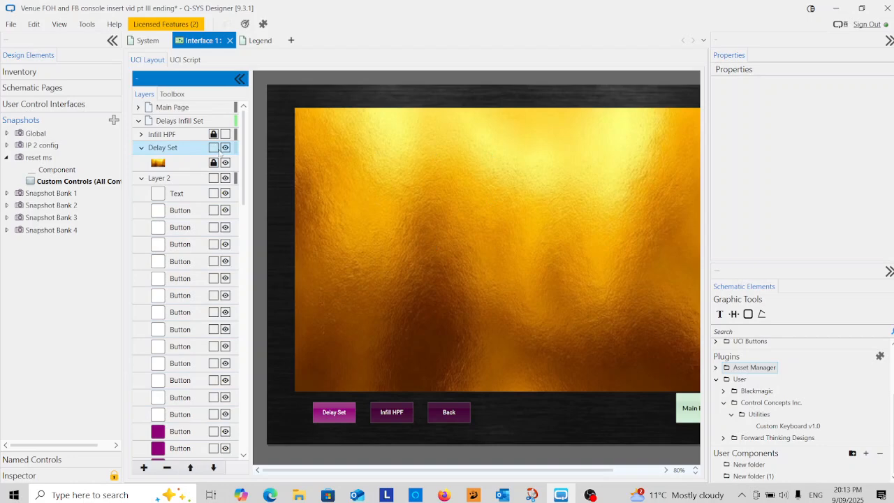
right_click(386, 173)
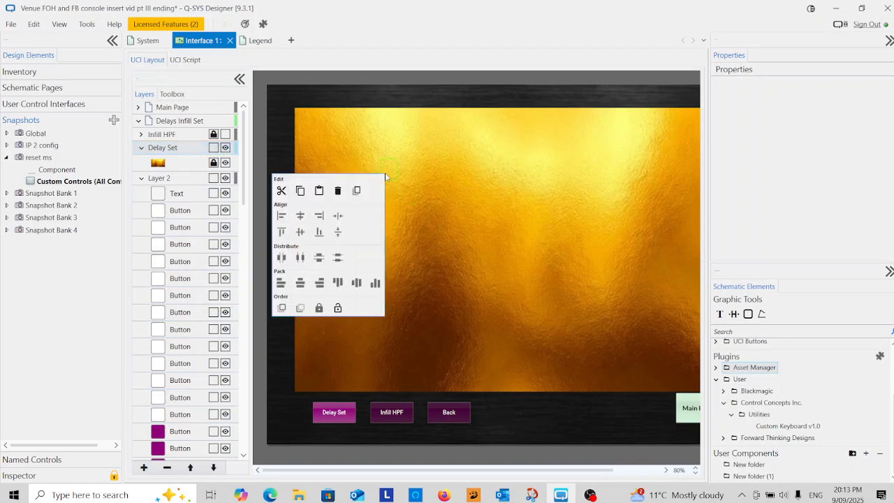
left_click(318, 193)
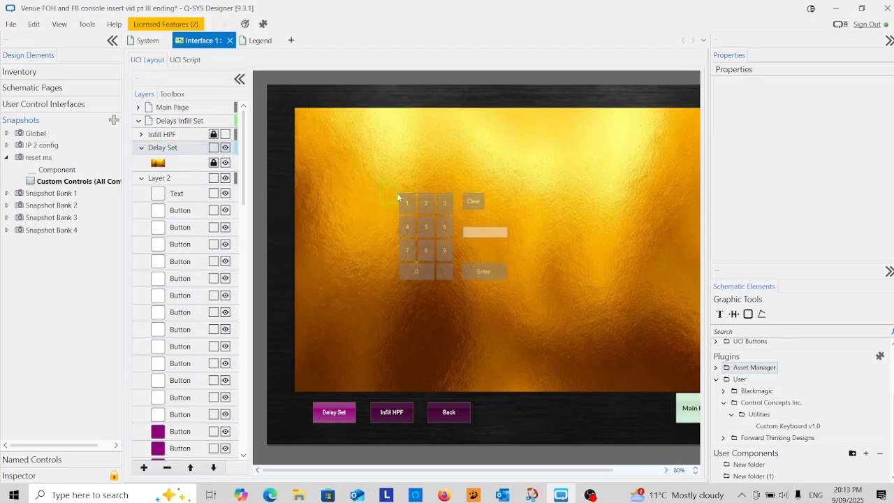
left_click(397, 193)
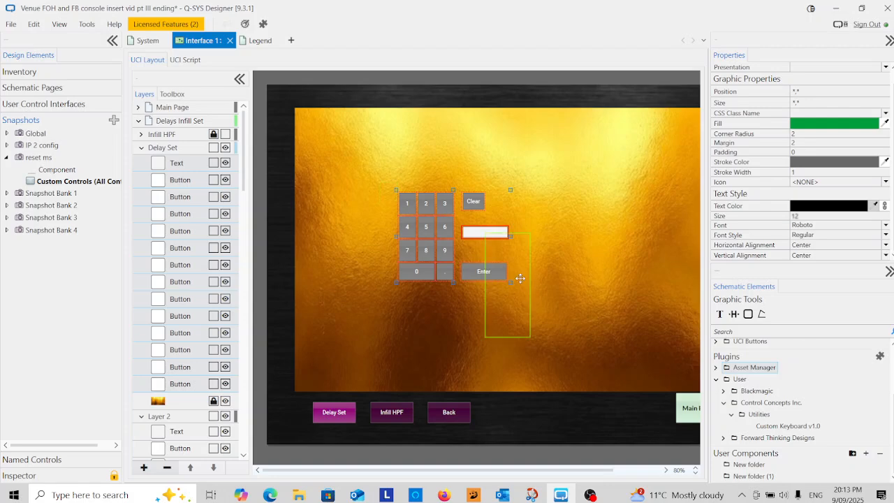
- Enlarge the pasted keypad group and move it to the left half of the gold background
left_click_drag(510, 281, 568, 335)
left_click_drag(449, 213, 401, 182)
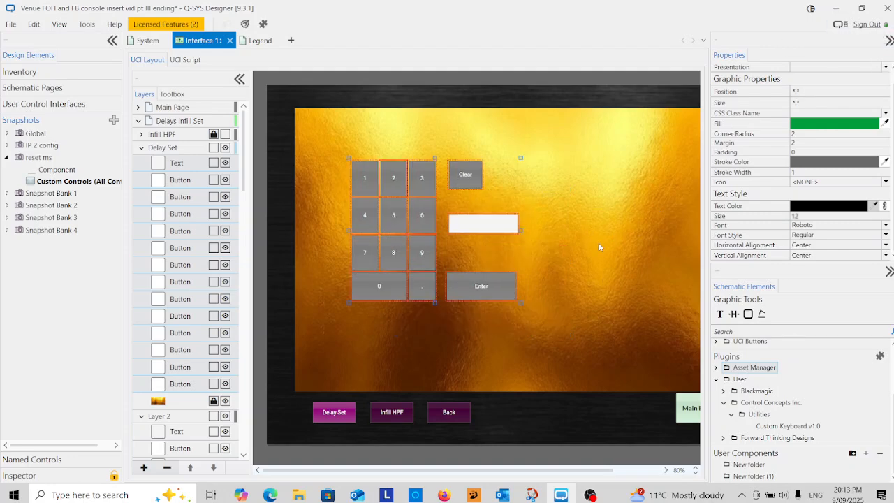
left_click(112, 40)
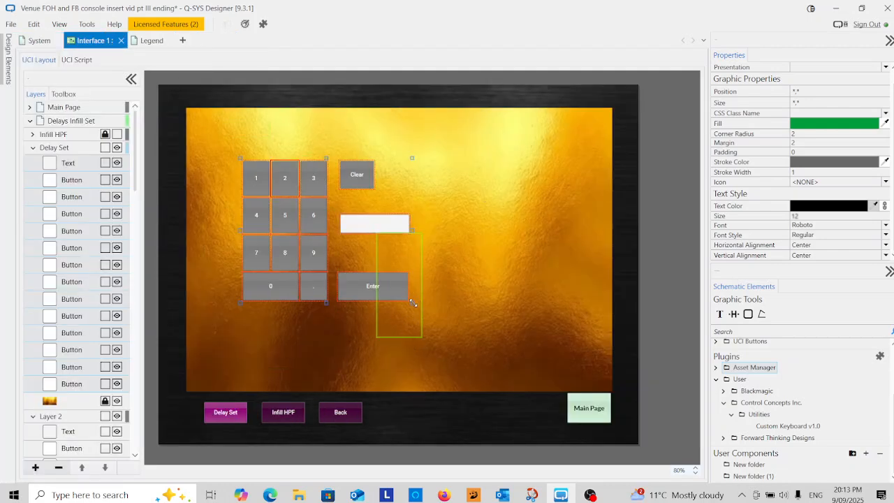
left_click_drag(419, 306, 436, 318)
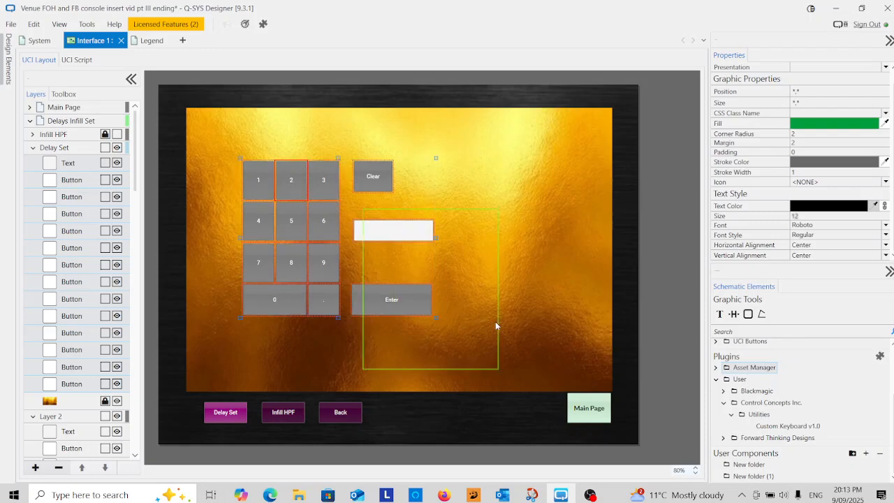
left_click(455, 336)
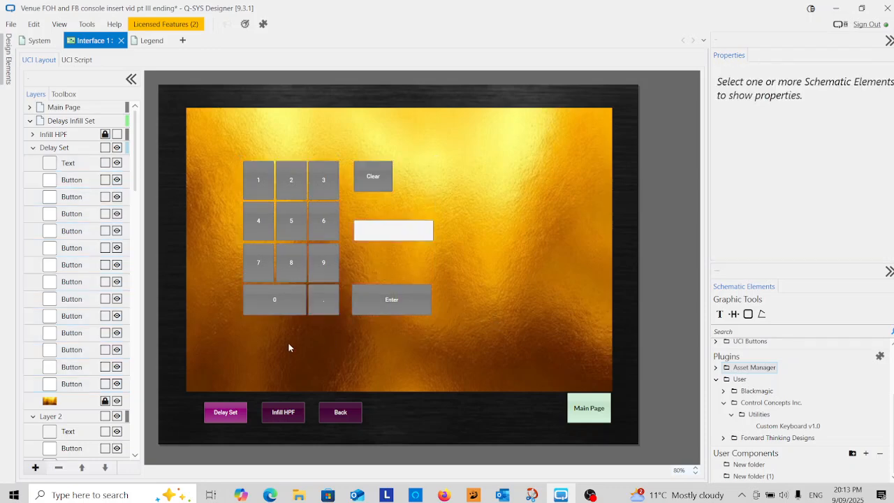
- Copy the yellow delay time field from the Legend page and paste it beside the Enter button on the Delay Set layer
left_click(149, 41)
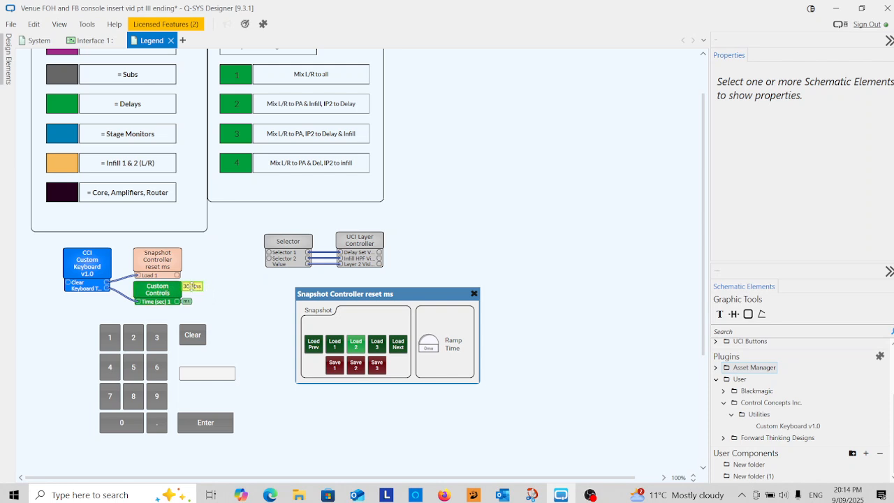
left_click(191, 286)
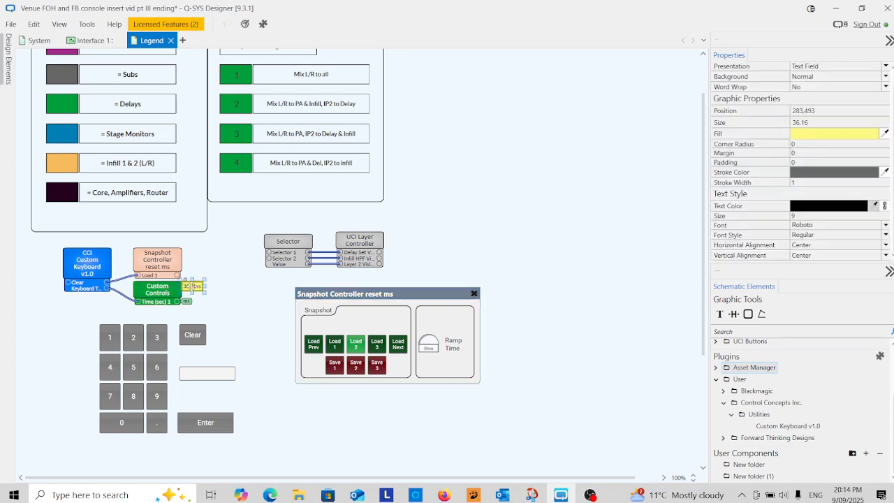
right_click(192, 287)
left_click(108, 306)
left_click(74, 40)
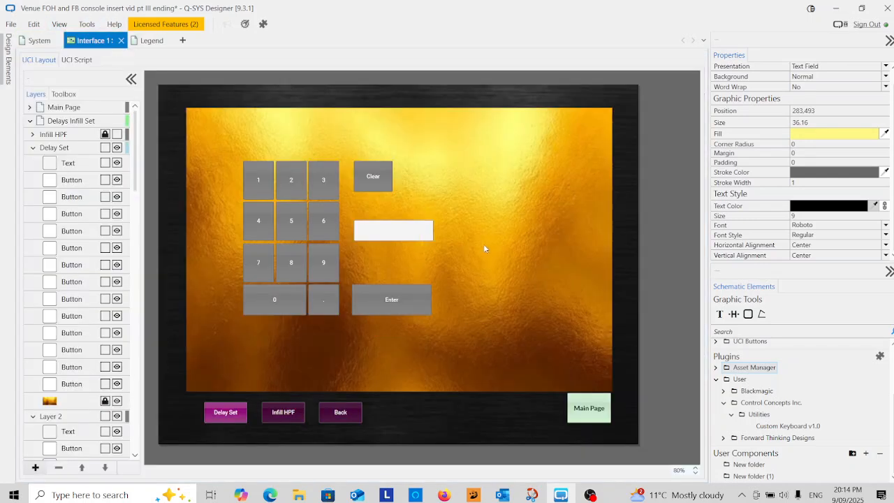
right_click(484, 244)
left_click(416, 264)
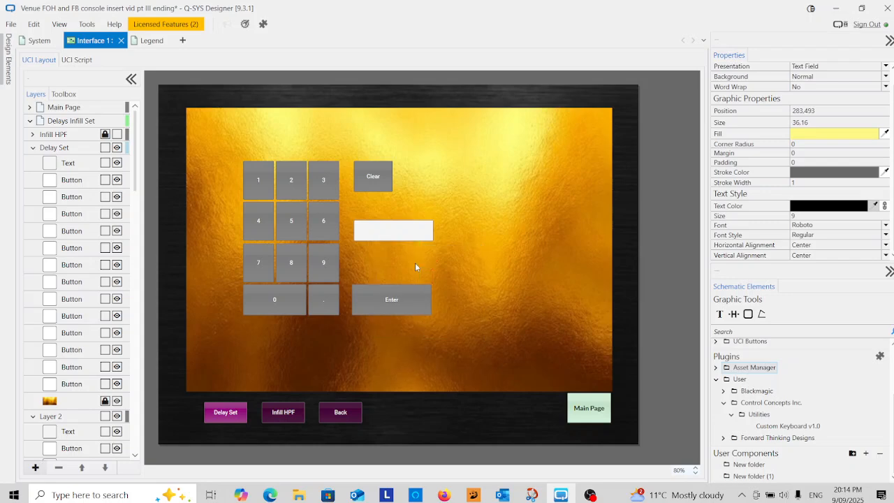
left_click(465, 284)
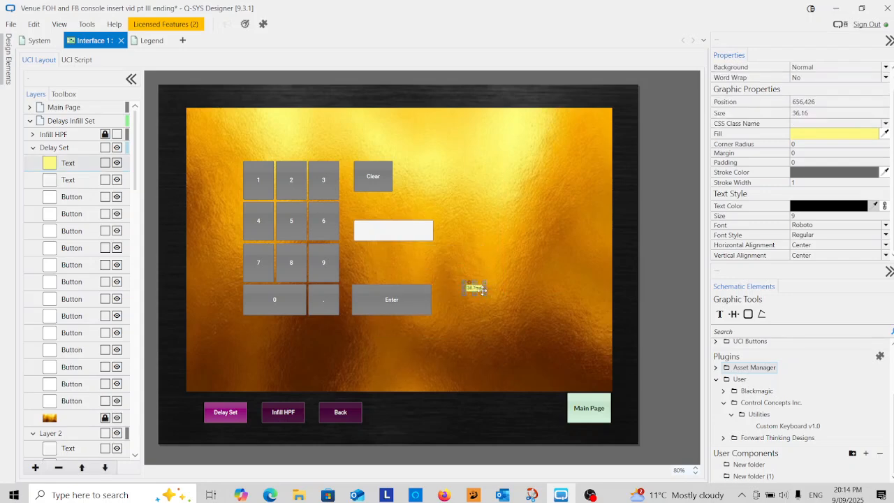
- Enlarge the yellow delay time field to 190 by 68 and set its text size to 24
left_click_drag(518, 306, 556, 317)
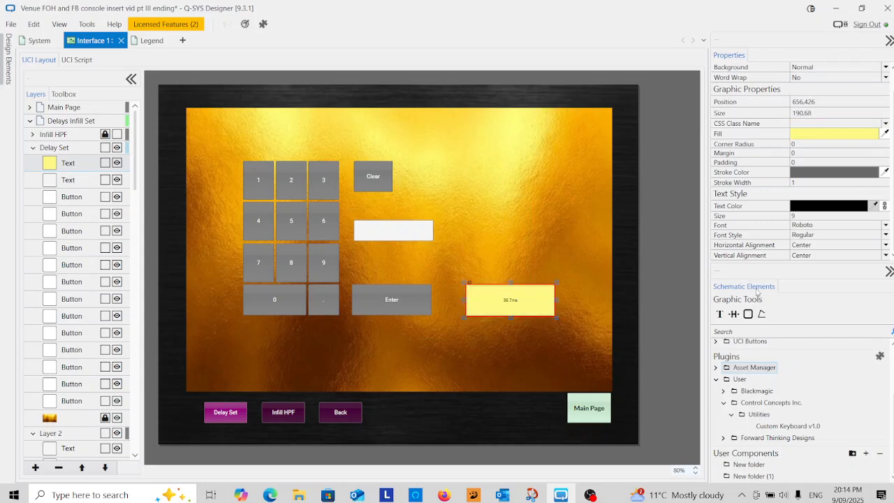
left_click(804, 218)
type("24")
key("Return")
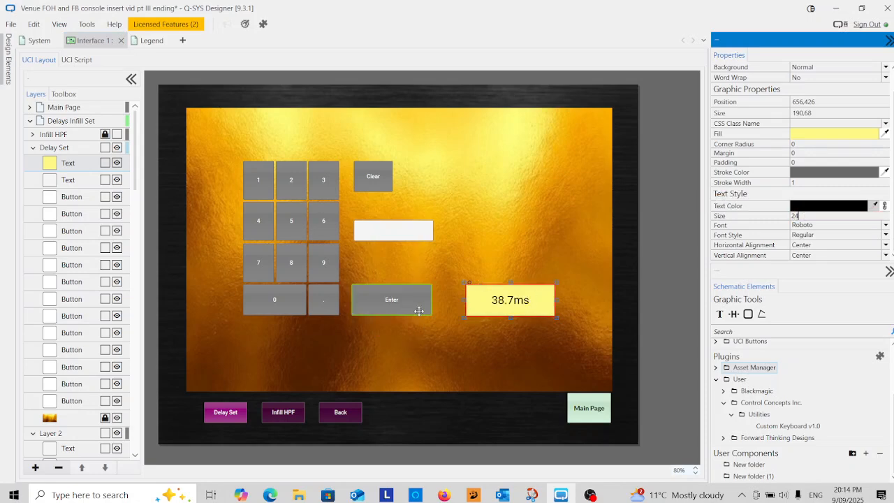
- Set the text size of the Enter and Clear buttons to 16
left_click(406, 300)
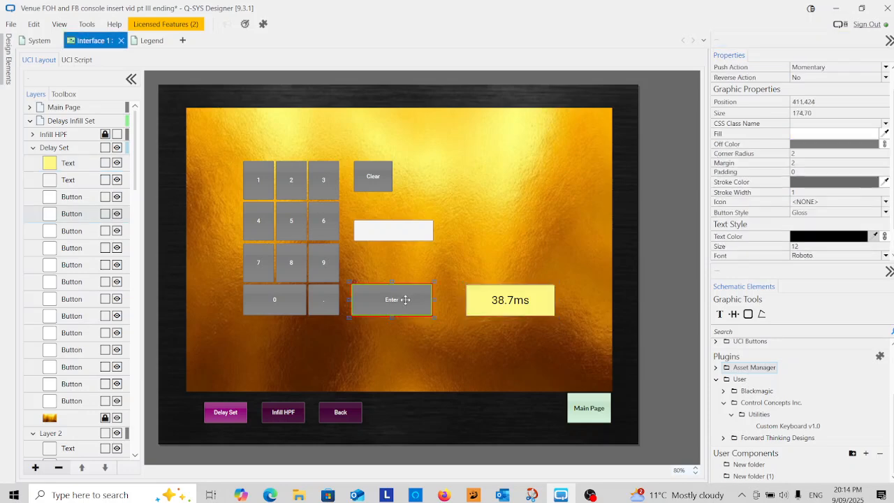
left_click(373, 176, "ctrl")
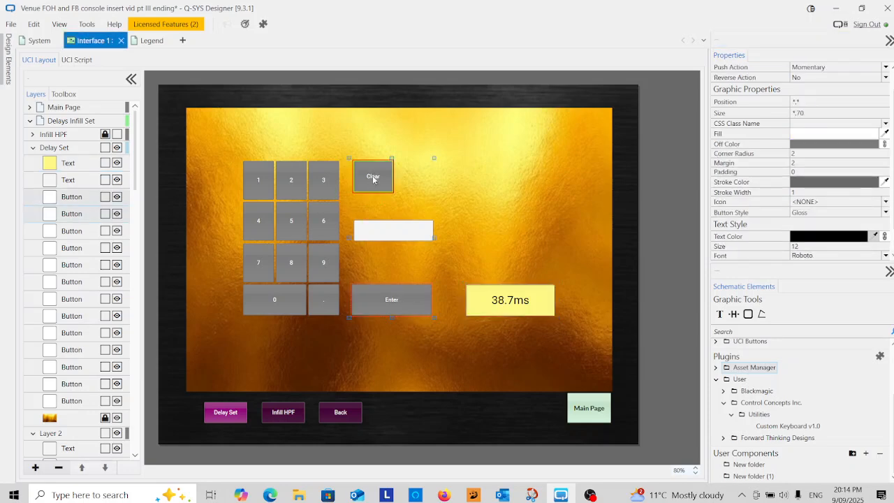
double_click(804, 247)
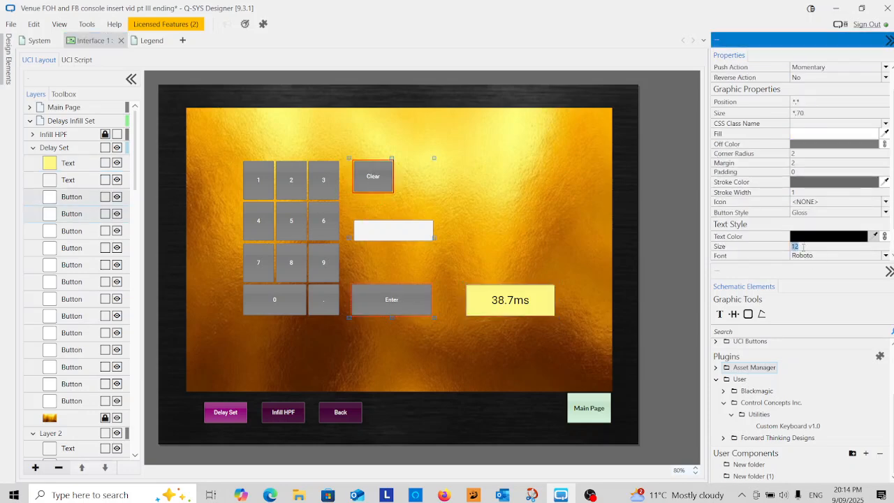
type("16")
key("Return")
left_click(458, 224)
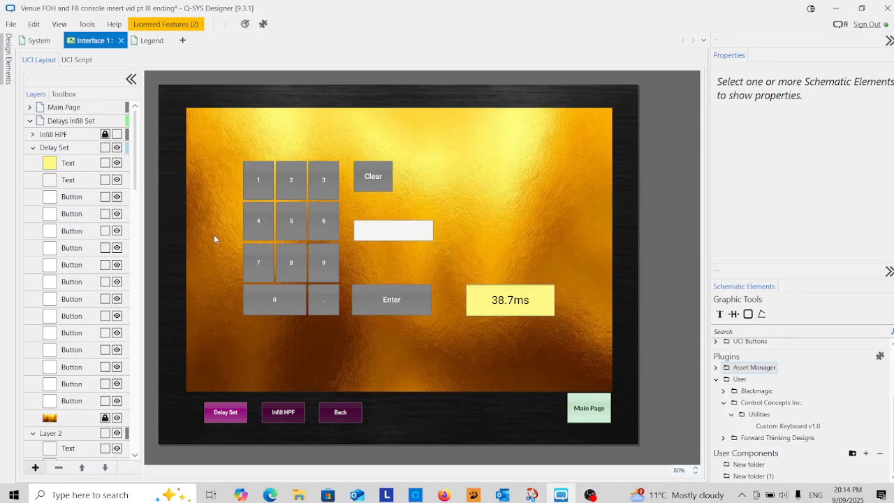
- Copy the Load 1, Load 2 and Load 3 buttons from the reset ms snapshot controller onto the upper right of the gold background
left_click(149, 43)
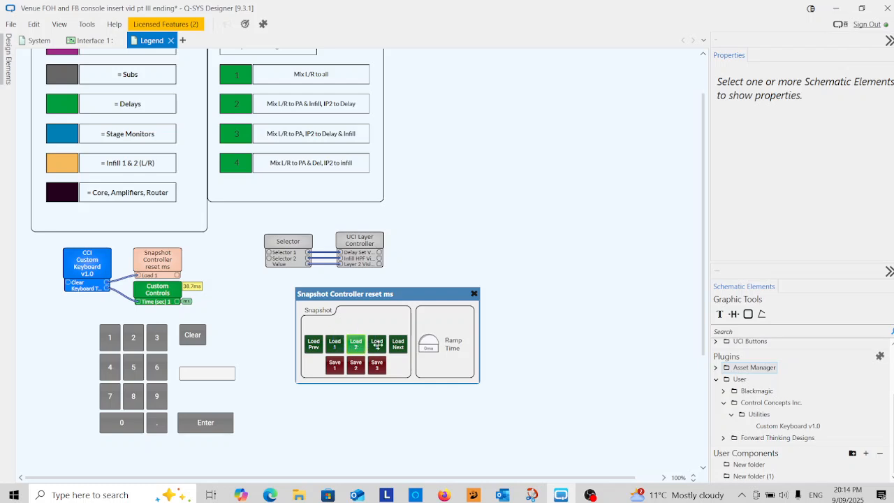
left_click(339, 347)
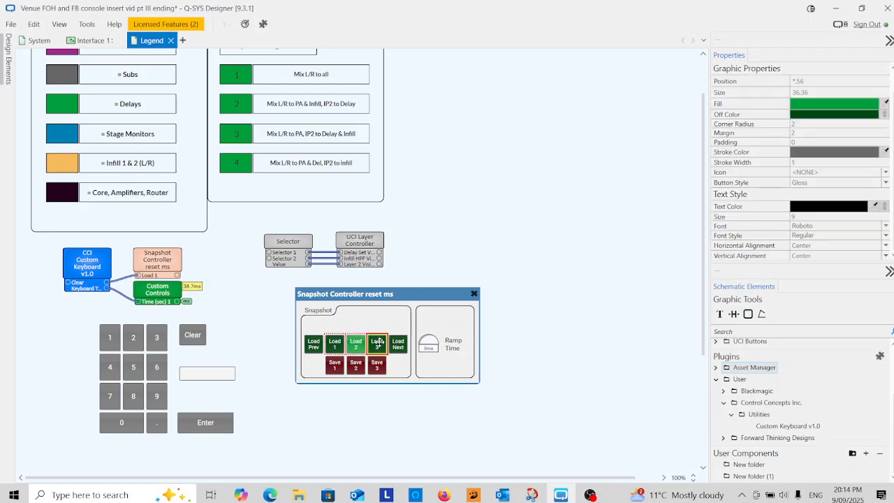
right_click(359, 346)
left_click(373, 314)
left_click_drag(338, 348, 367, 340)
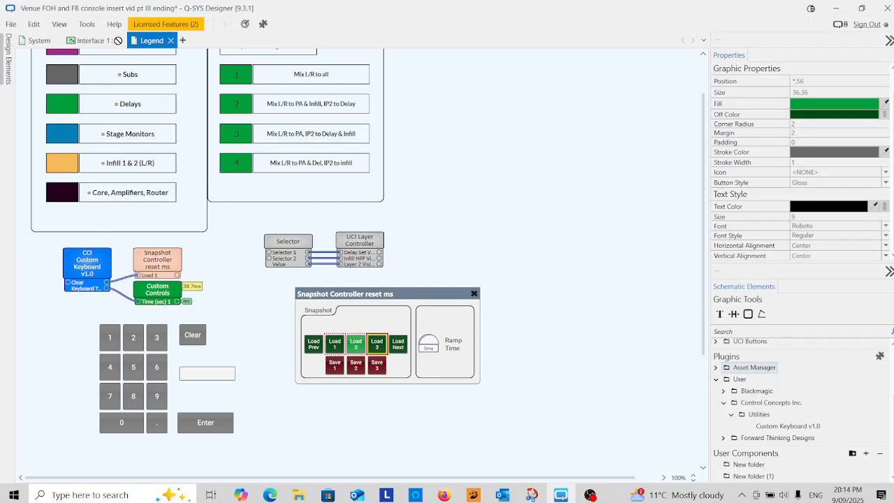
left_click(120, 41)
left_click_drag(121, 44, 555, 165)
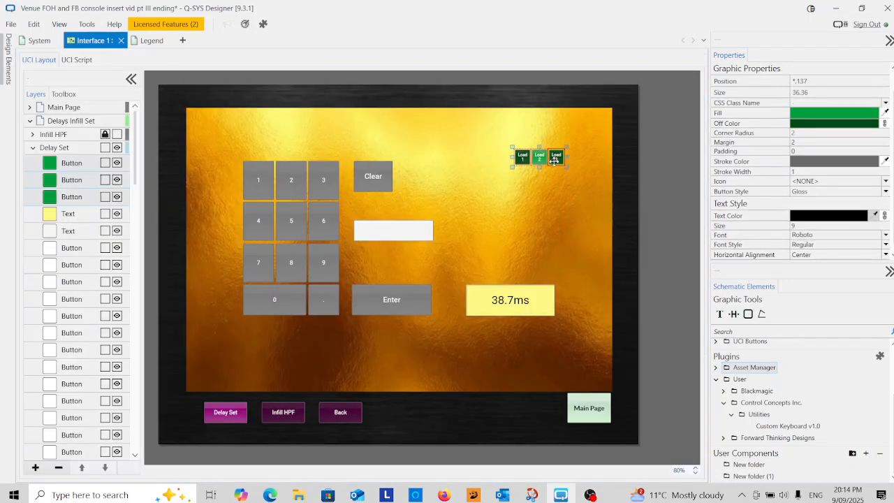
- Pack the three load buttons into a centred vertical column and enlarge each to 89 by 53
right_click(522, 157)
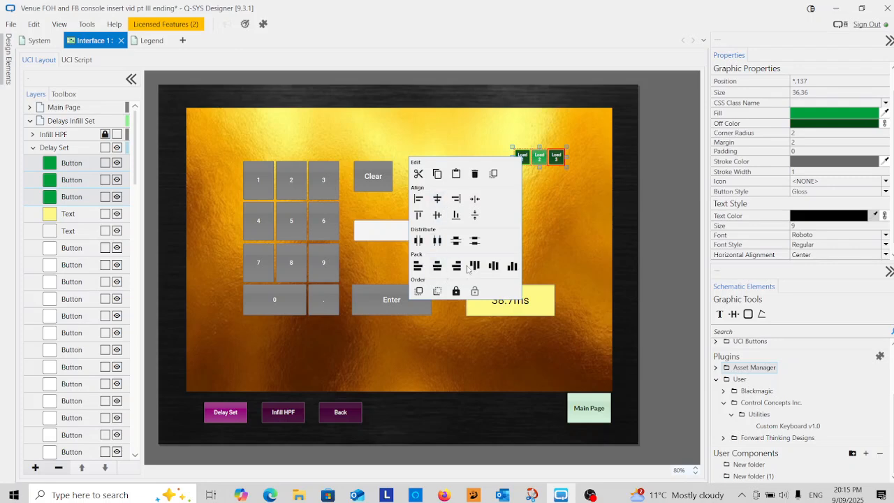
left_click(437, 266)
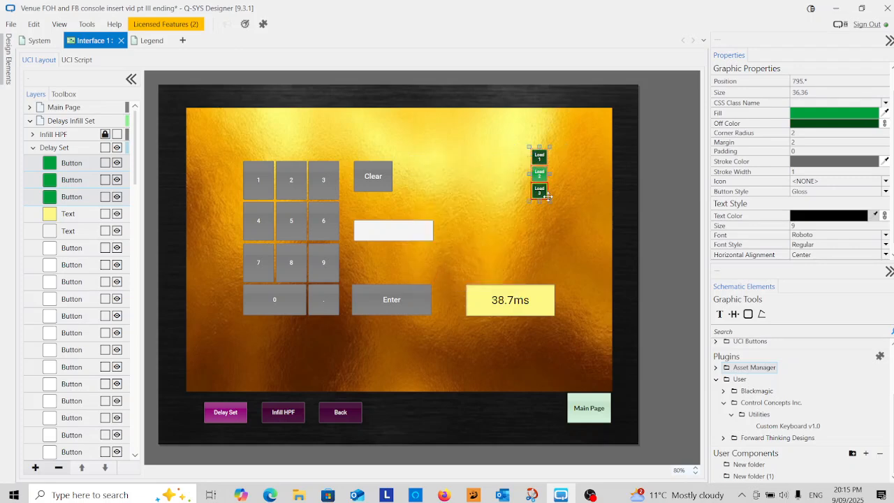
left_click_drag(550, 201, 551, 241)
- Space the three load buttons apart vertically in their column, with Load 3 above the delay time field
left_click(528, 253)
left_click(552, 192)
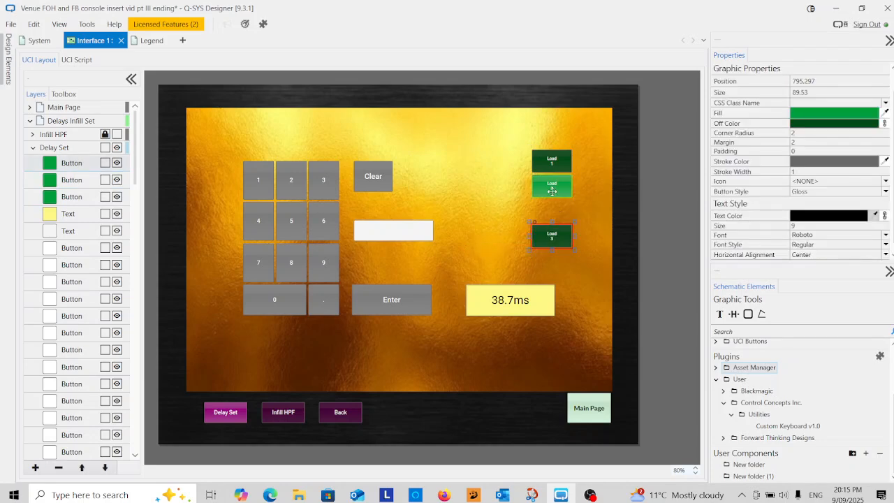
left_click_drag(552, 205, 555, 206)
left_click_drag(556, 165, 559, 167)
left_click_drag(537, 234, 541, 233)
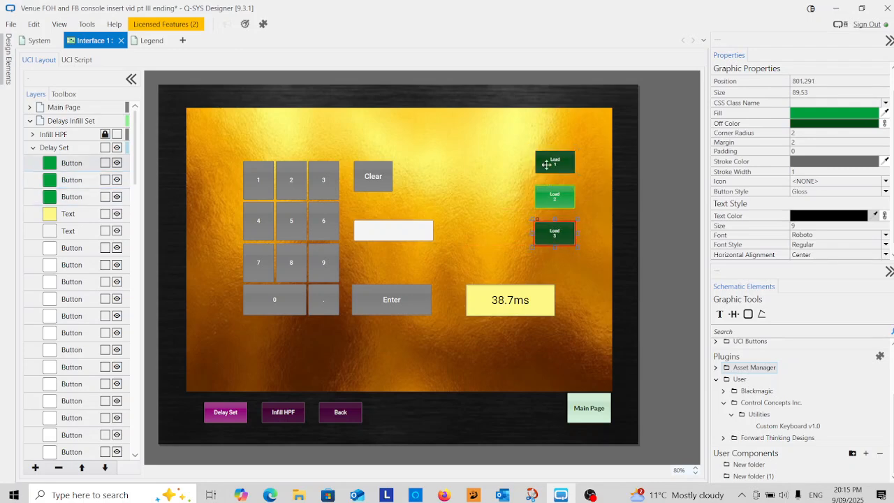
left_click(558, 255)
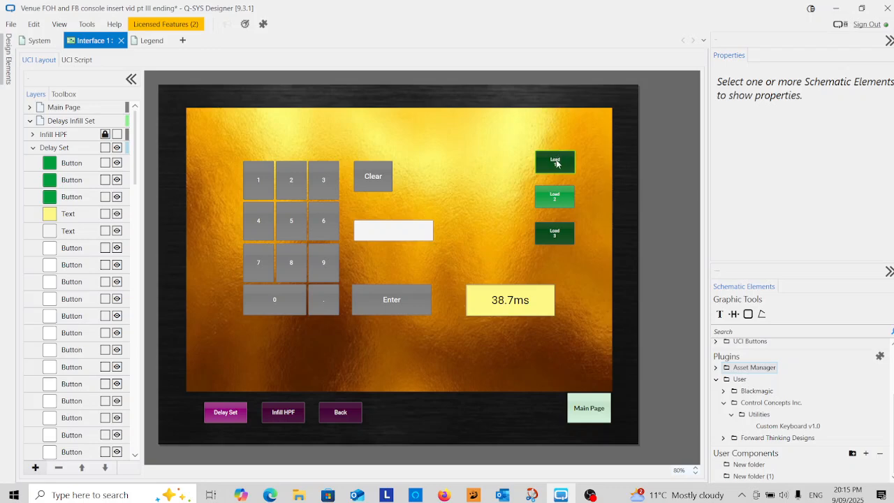
right_click(557, 161)
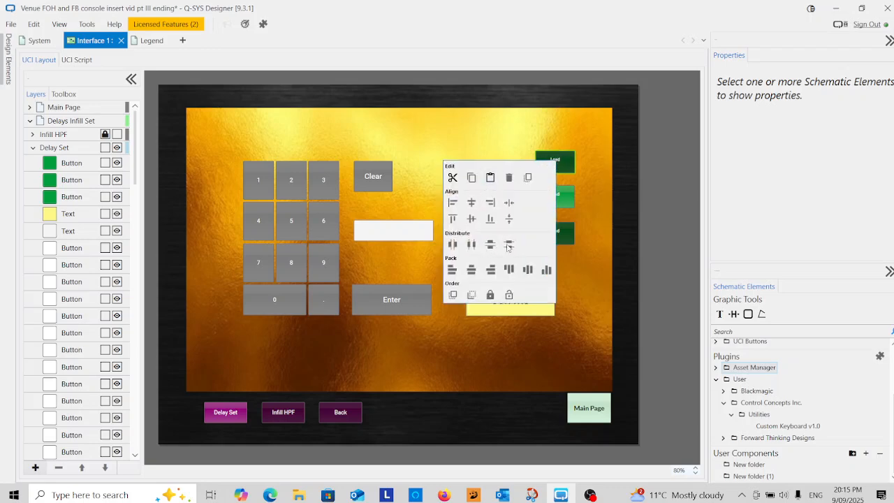
left_click(508, 246)
- Relabel the Load 1, Load 2 and Load 3 buttons as 0ms, Default and User
left_click(555, 162)
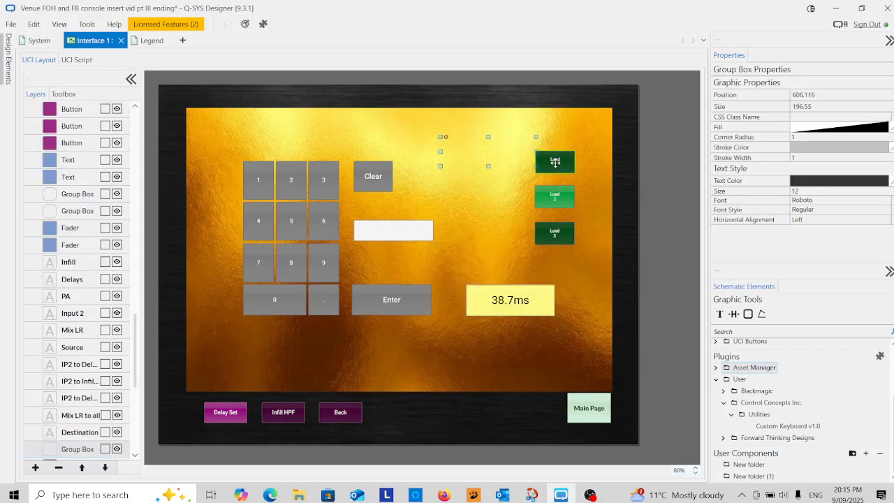
left_click(555, 162)
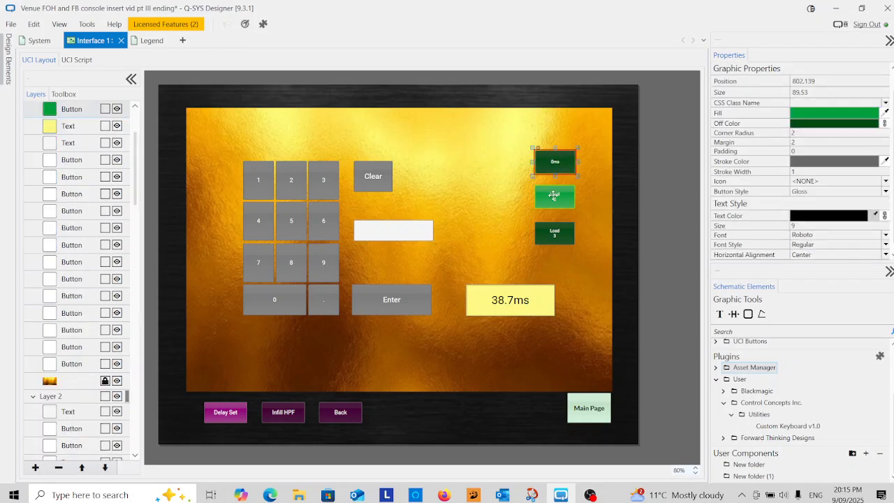
left_click(559, 199)
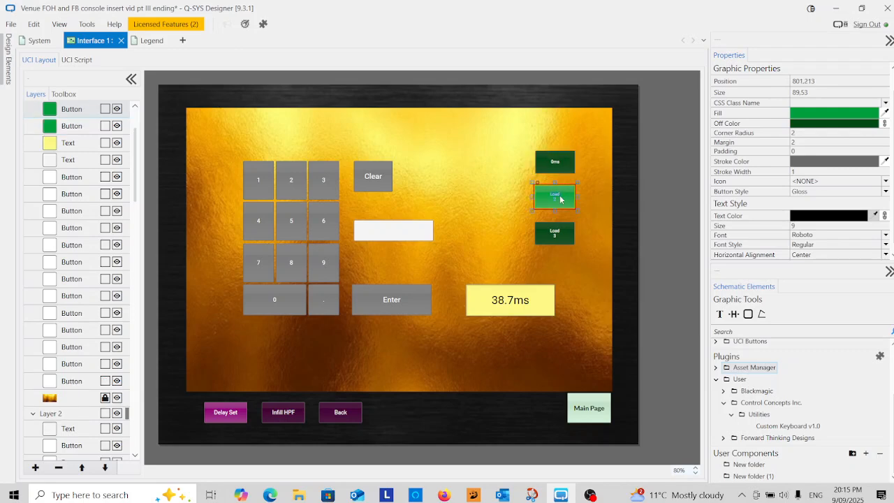
type("0")
type("efault")
key("Return")
left_click(559, 233)
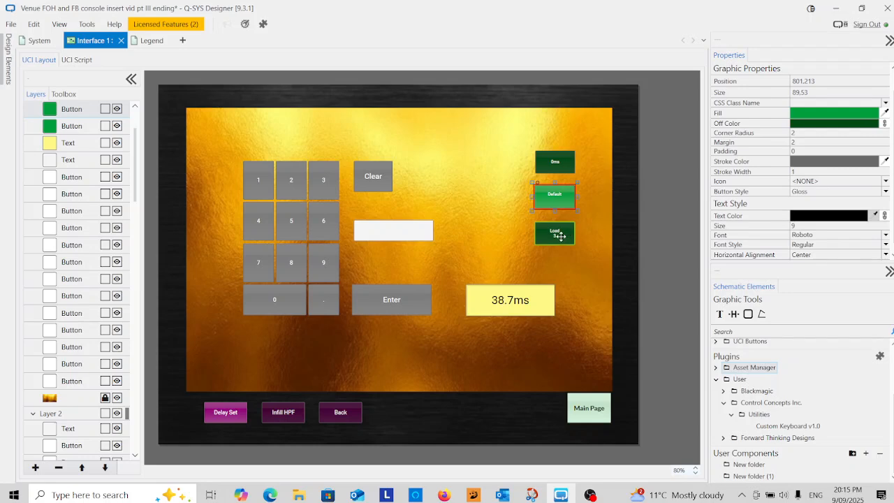
type("User")
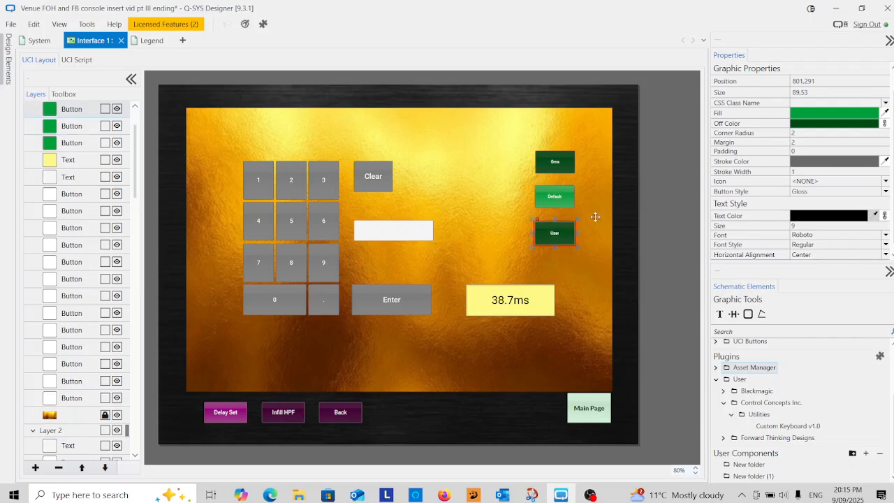
- Recolour the 0ms, Default and User buttons purple
left_click_drag(599, 139, 555, 243)
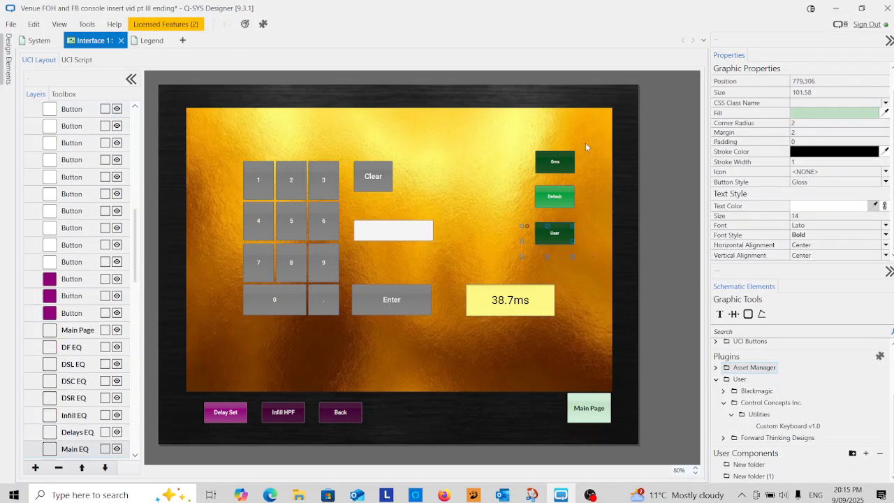
key("ctrl+z")
left_click_drag(552, 136, 590, 243)
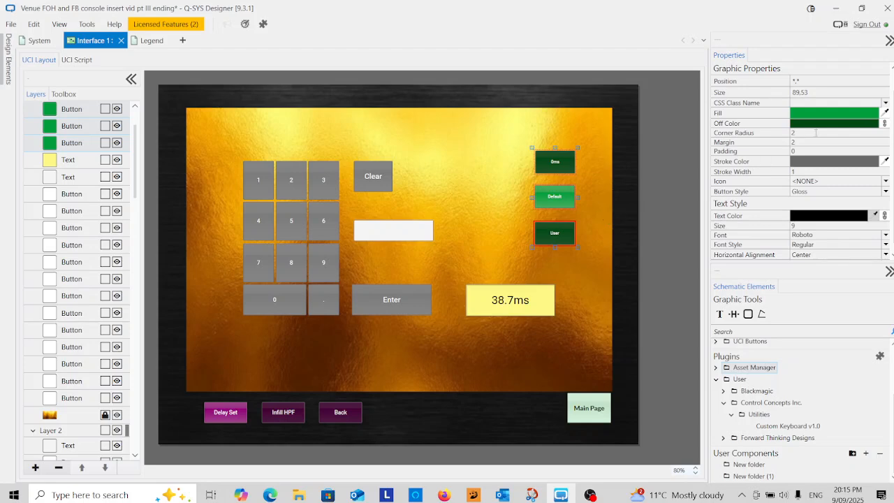
left_click(833, 115)
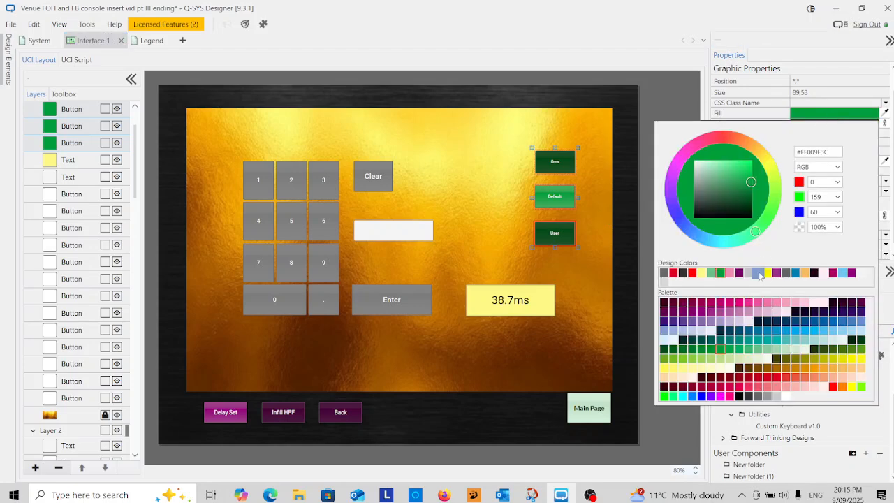
left_click(703, 317)
left_click(478, 236)
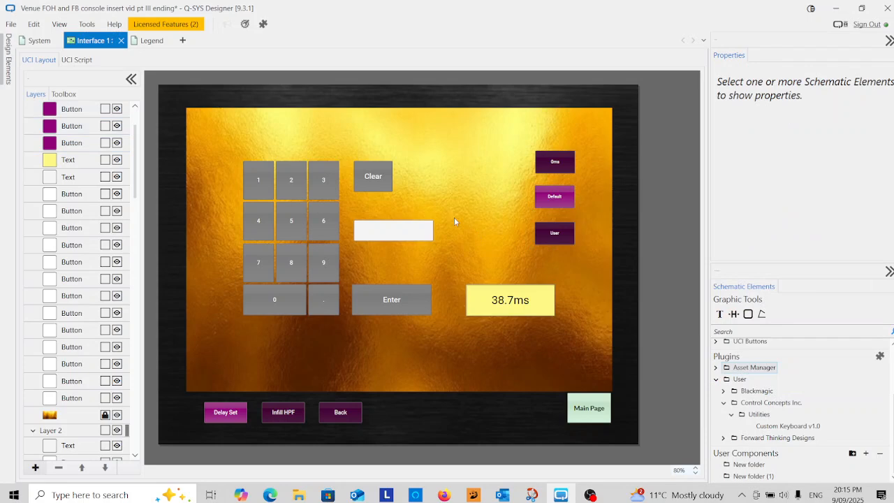
- Copy the Save 3 button from the reset ms snapshot controller onto the interface beside the User button, sized about 108 by 59
left_click(152, 40)
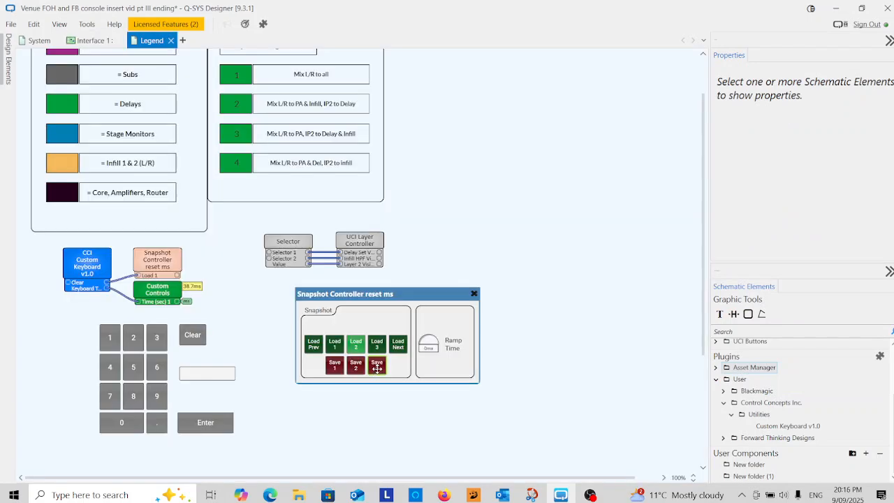
left_click(377, 364)
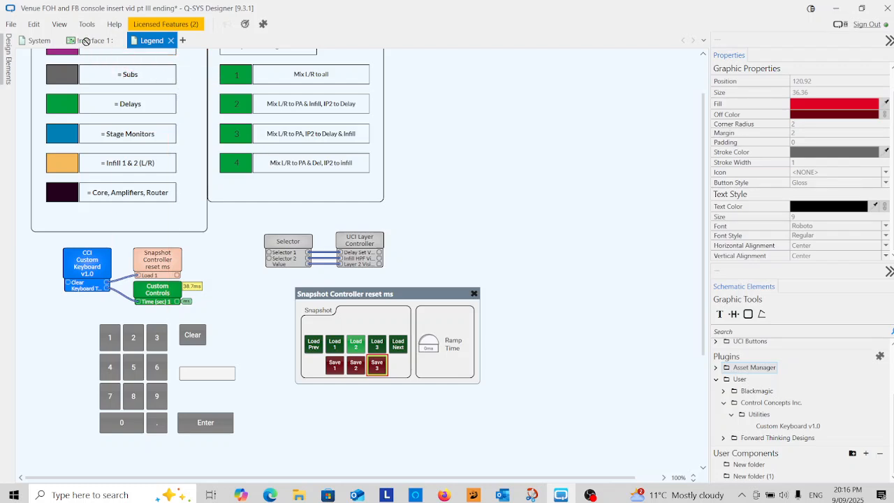
left_click_drag(86, 42, 473, 235)
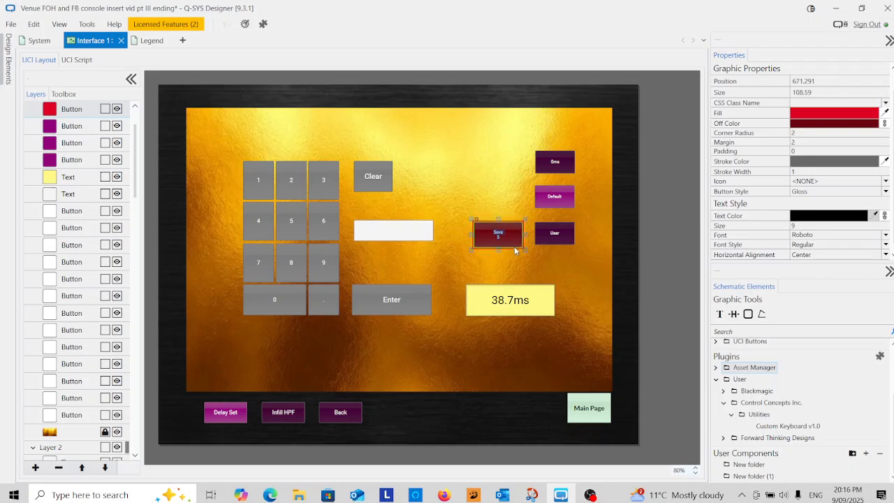
- Relabel the copied Save 3 button as Save User Preset
type("Save User PG")
key("BackSpace")
key("BackSpace")
type("reset")
key("Return")
left_click(545, 257)
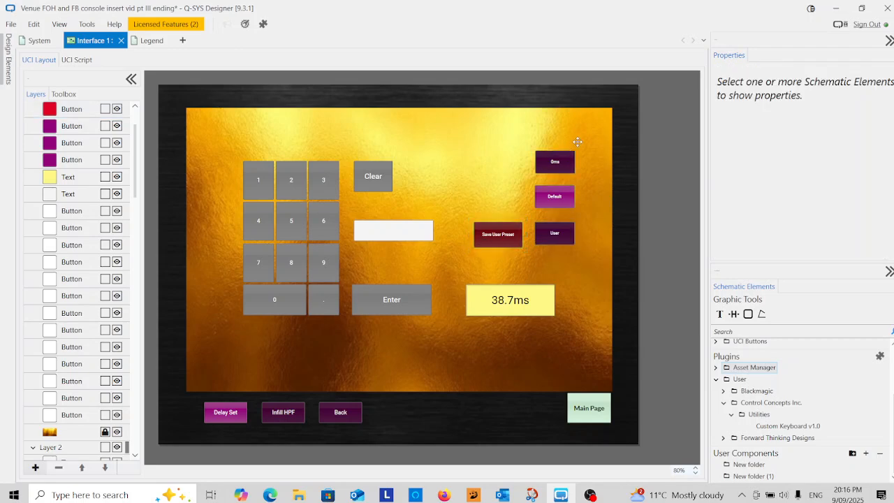
- Collapse Layer 2 in the Delays Infill Set page and lock it against editing
left_click(562, 244)
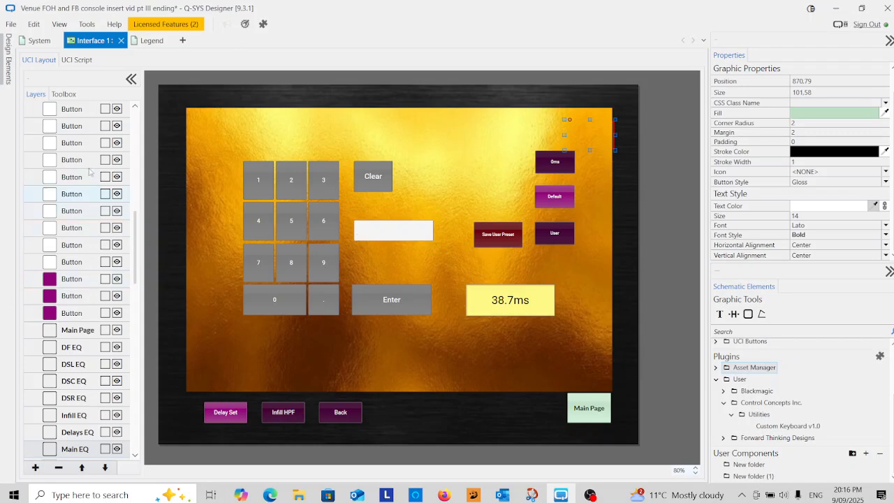
scroll(82, 186, "up", 2)
scroll(82, 185, "up", 8)
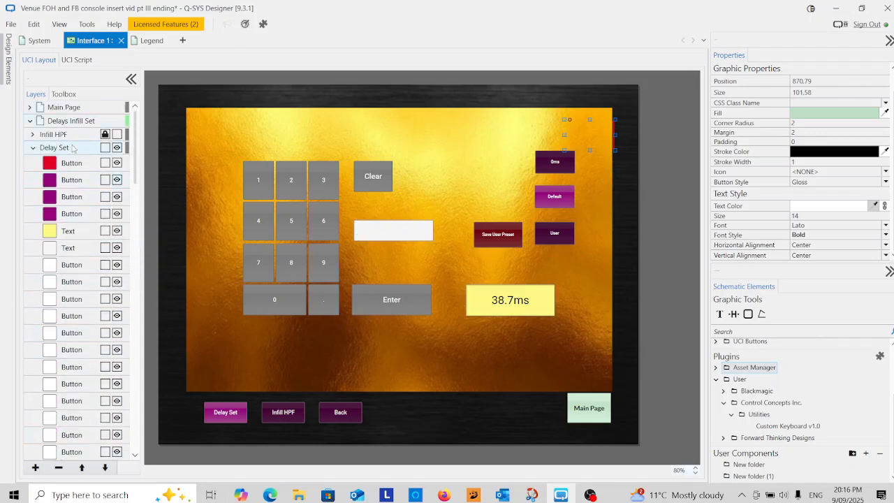
scroll(73, 147, "down", 8)
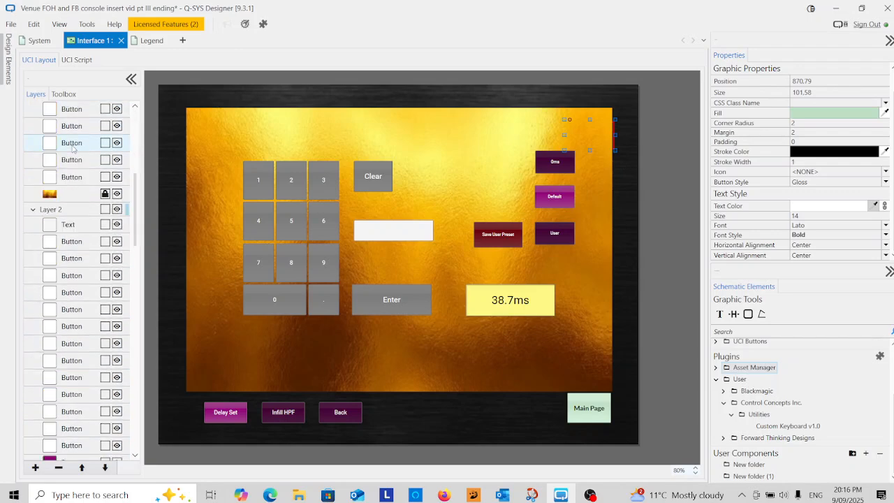
scroll(73, 148, "down", 3)
scroll(73, 147, "up", 3)
left_click(33, 210)
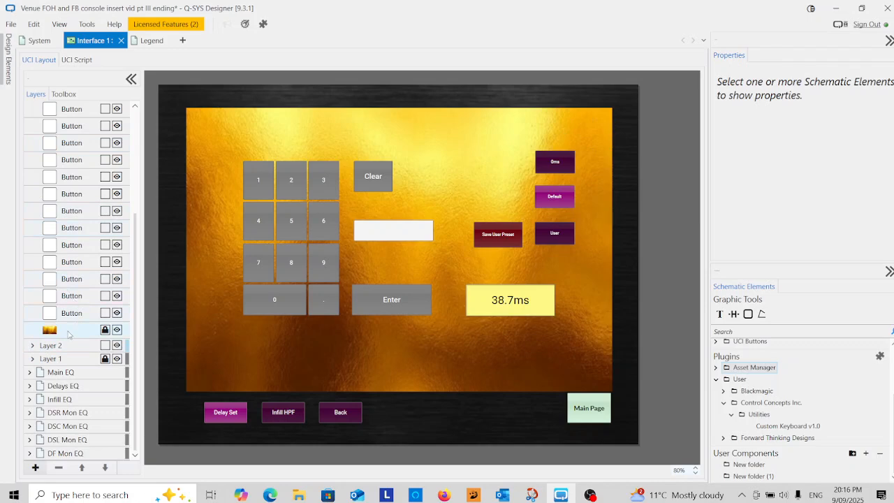
left_click(105, 345)
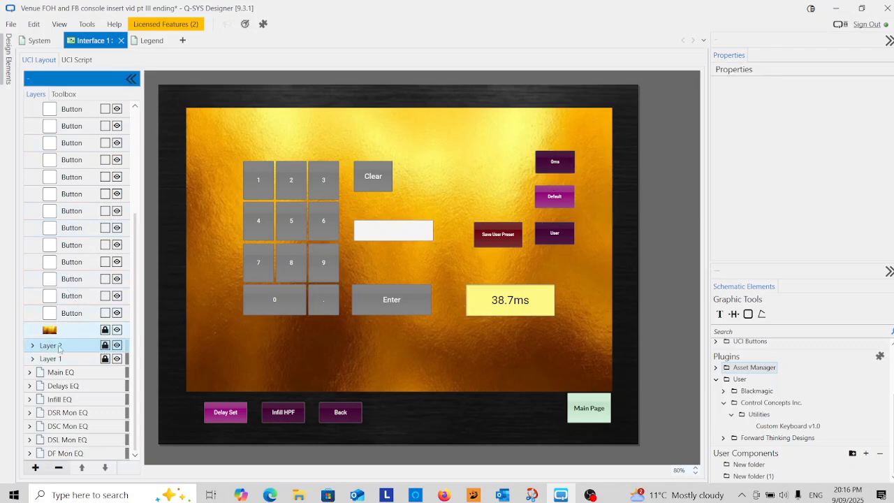
- Make Delay Set the active layer and set the text size of its three load buttons and Save User Preset button to 14
scroll(81, 293, "up", 5)
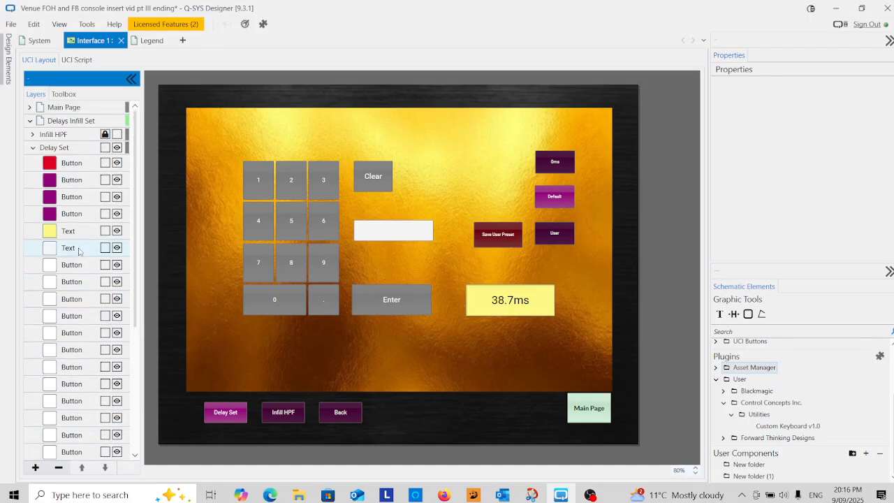
left_click(33, 149)
left_click(79, 149)
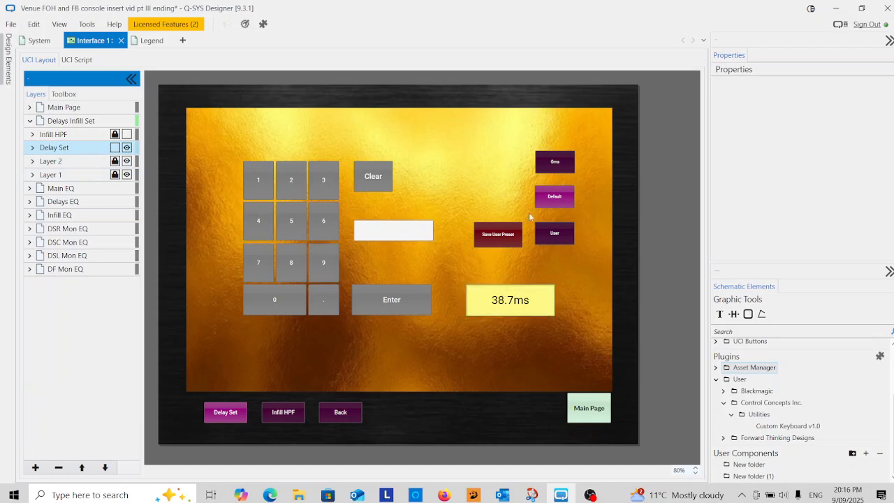
left_click_drag(586, 138, 492, 267)
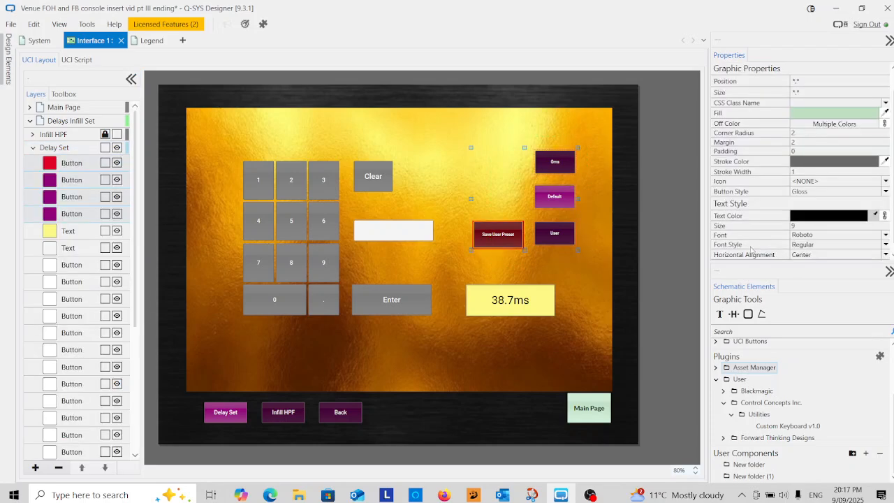
left_click(798, 226)
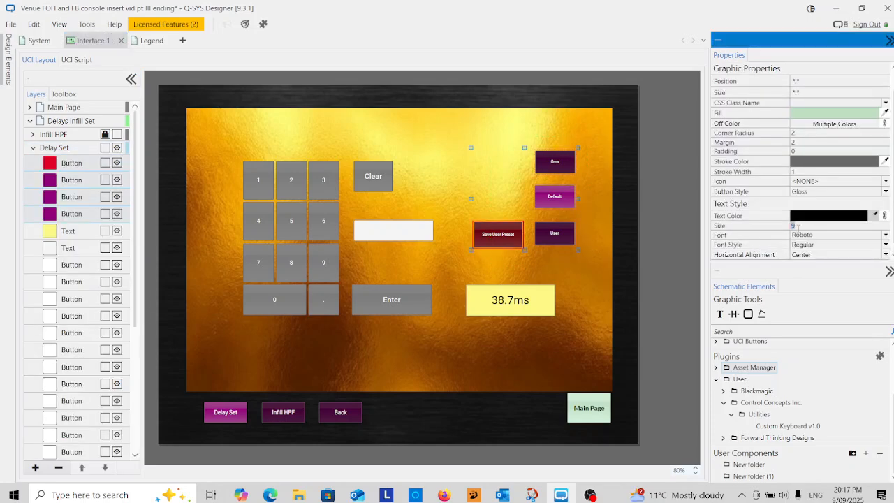
type("14")
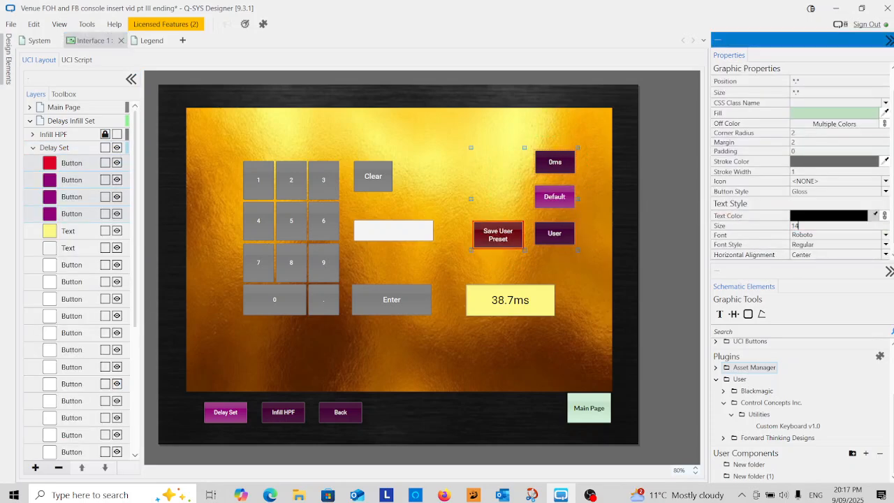
left_click(583, 262)
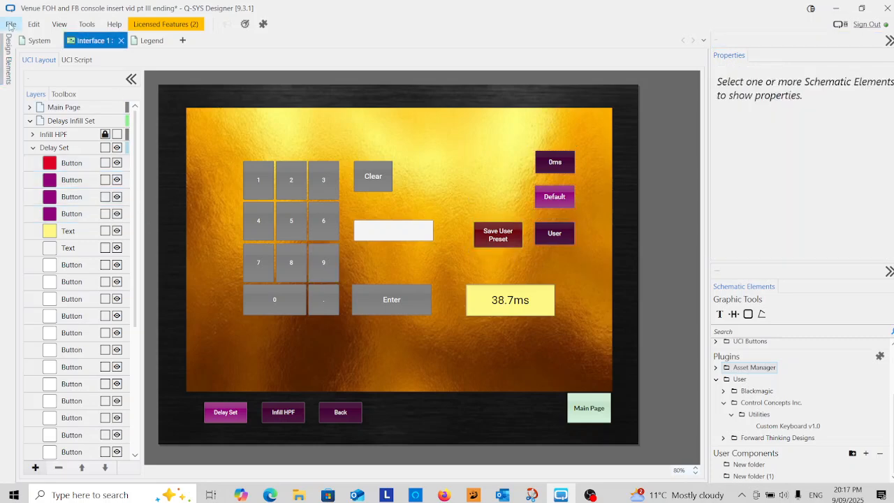
- Draw a text block about 190 by 28 directly above the delay time field and give it a stroke width of 1
left_click(719, 314)
left_click_drag(467, 272, 556, 285)
left_click(794, 176)
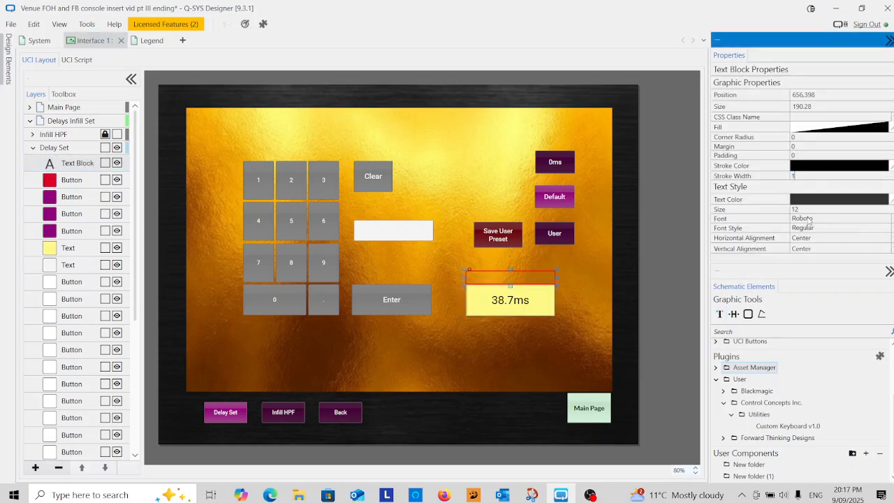
- Format the new text block with size 14 Lato text in bold
left_click(801, 210)
type("14")
left_click(807, 219)
left_click(809, 253)
left_click(807, 229)
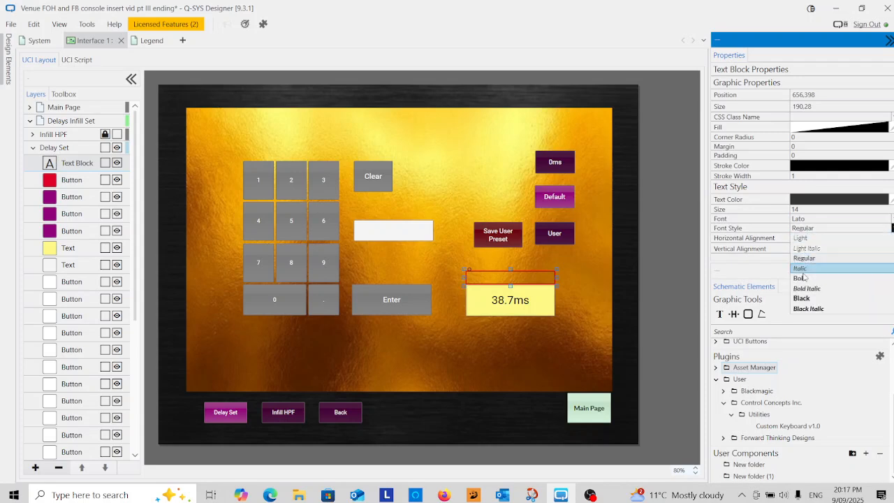
left_click(810, 269)
- Label the text block above the delay time field System Delay
left_click(508, 278)
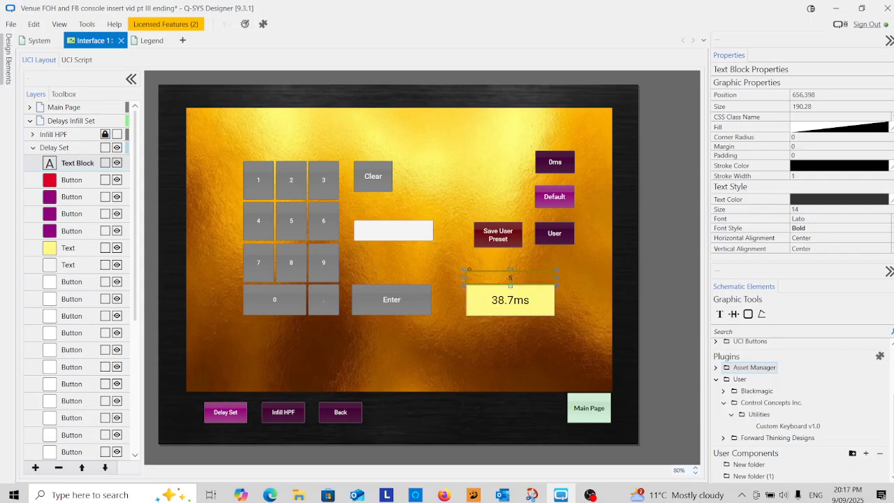
type("System Delay")
key("Return")
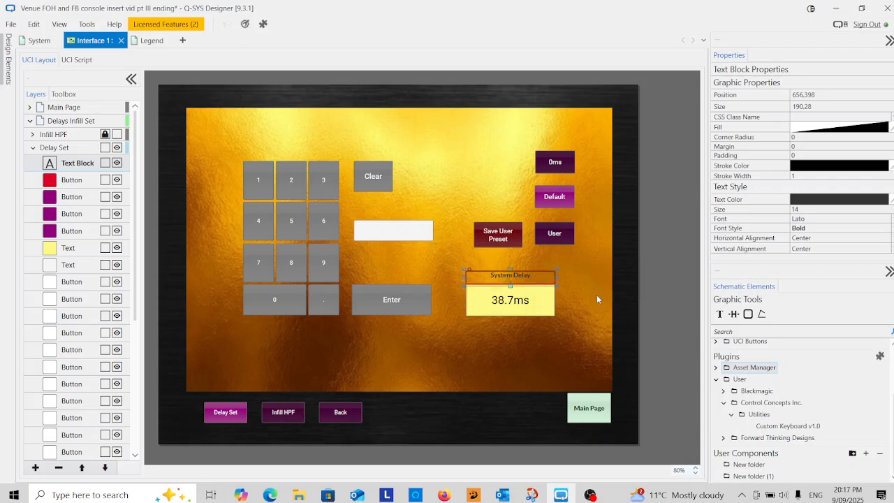
left_click(590, 279)
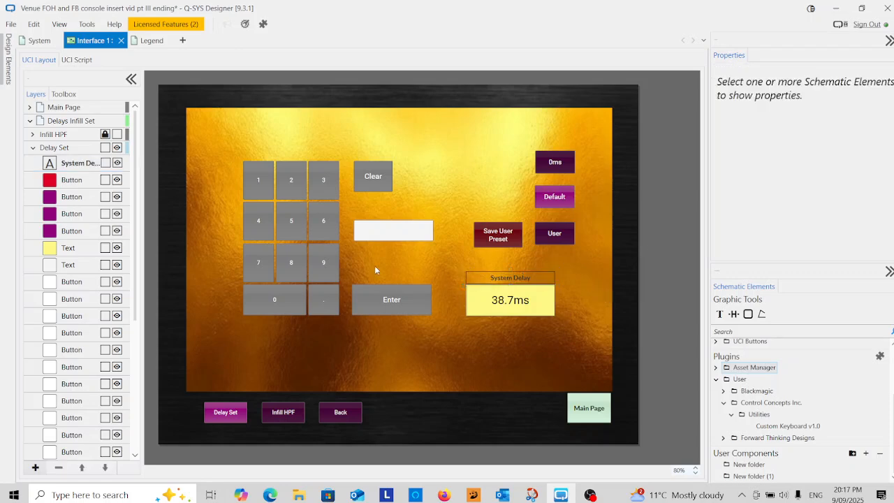
- Run the design in emulation and reset the system delay with the Clear control
left_click(12, 24)
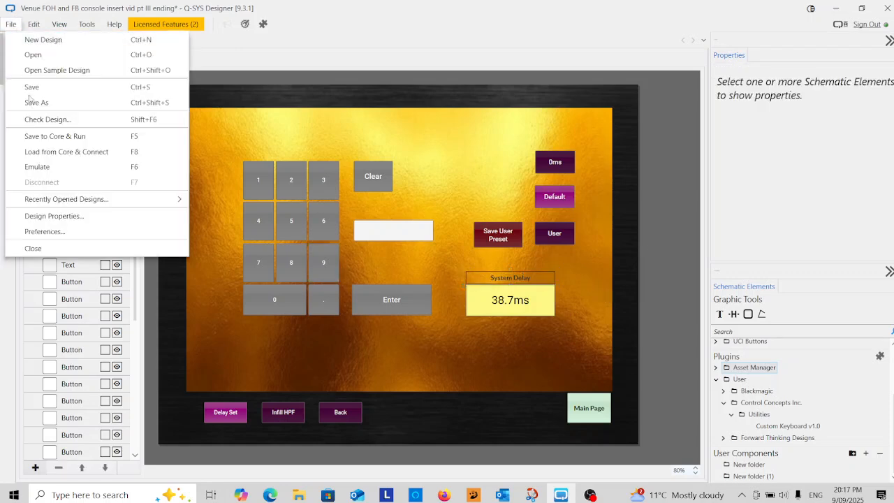
left_click(43, 167)
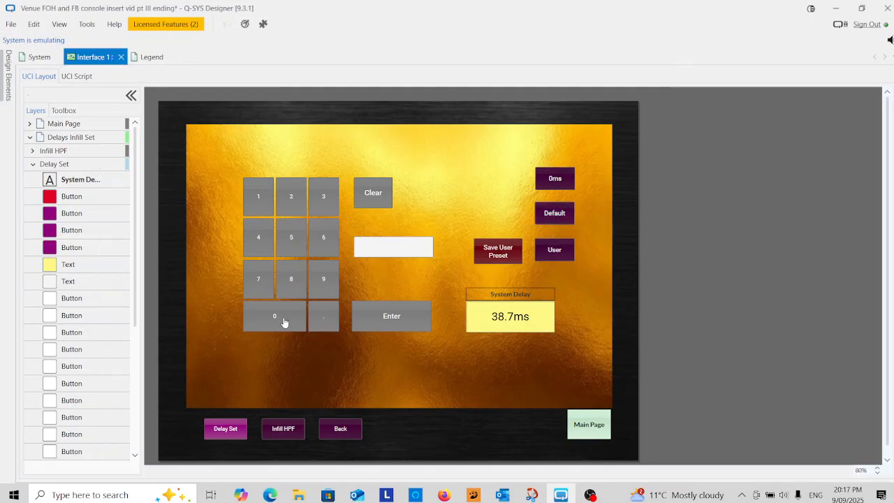
left_click(379, 197)
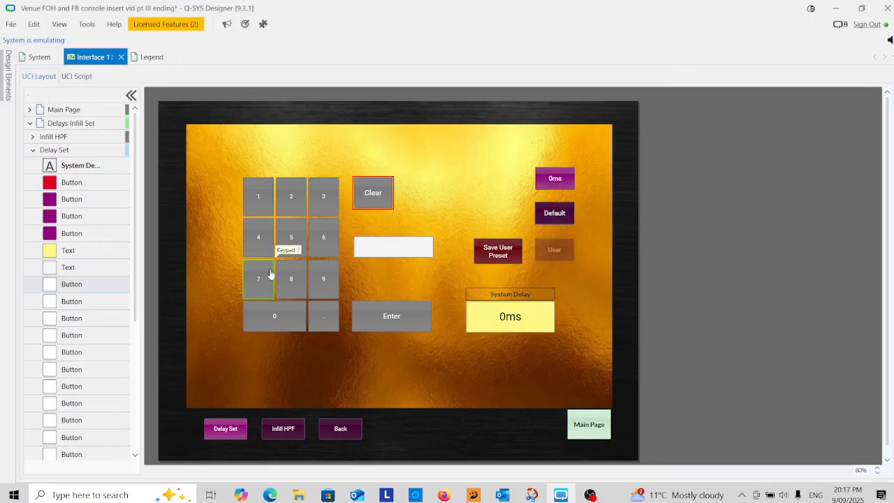
- Test the custom keypad by entering a system delay of 44.4 ms
double_click(264, 241)
left_click(322, 323)
left_click(262, 241)
left_click(370, 320)
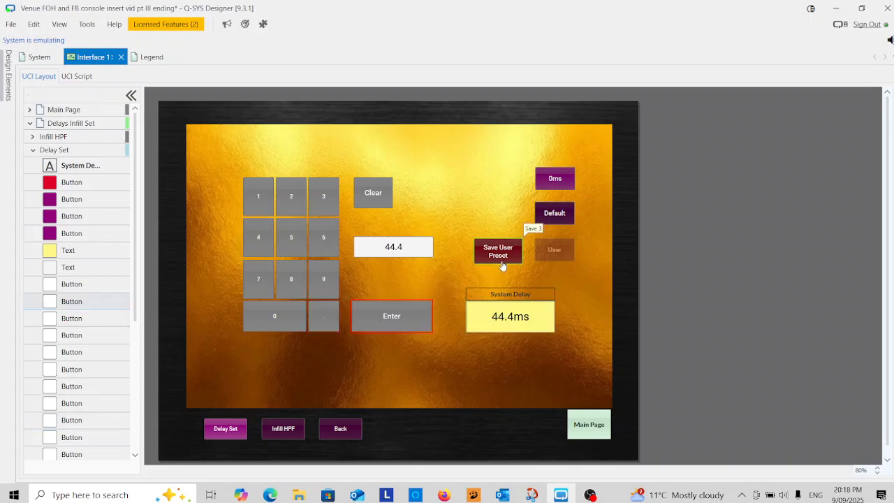
- Test clearing the keypad entry and recalling the Default delay preset
left_click(375, 193)
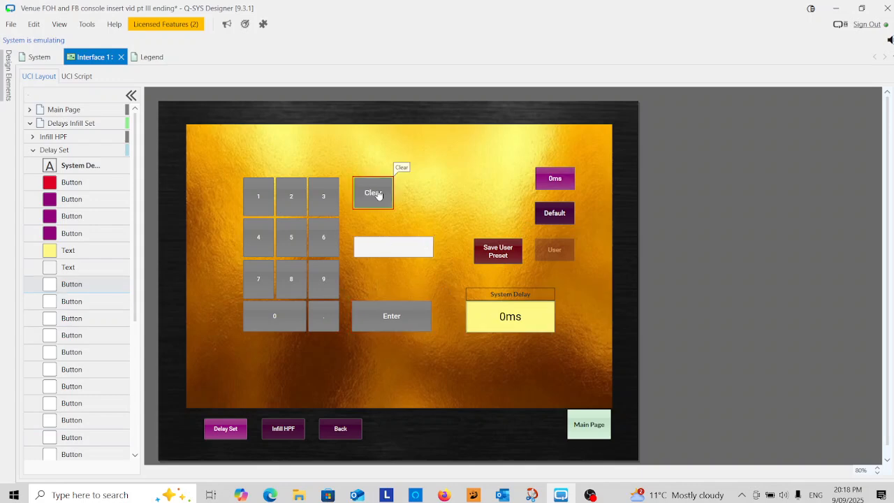
left_click(559, 212)
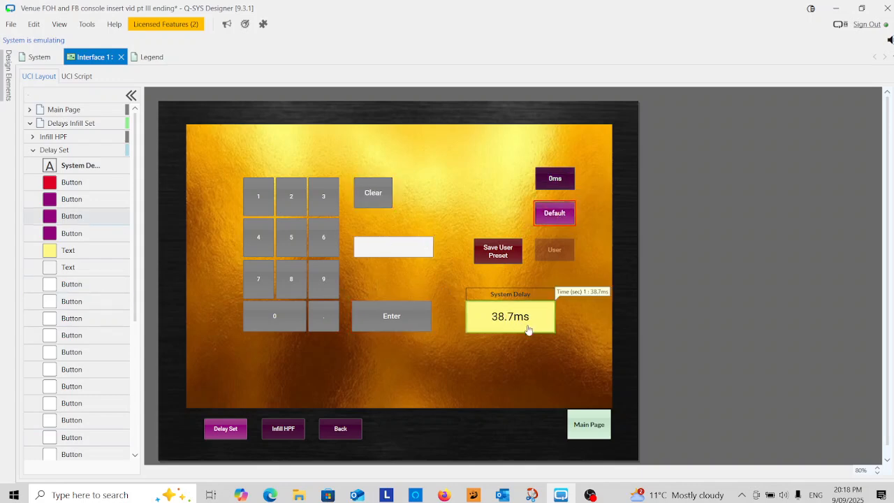
- Enter a system delay of 77.7 ms on the keypad and save it as the user preset
left_click(264, 285)
left_click(262, 283)
left_click(323, 318)
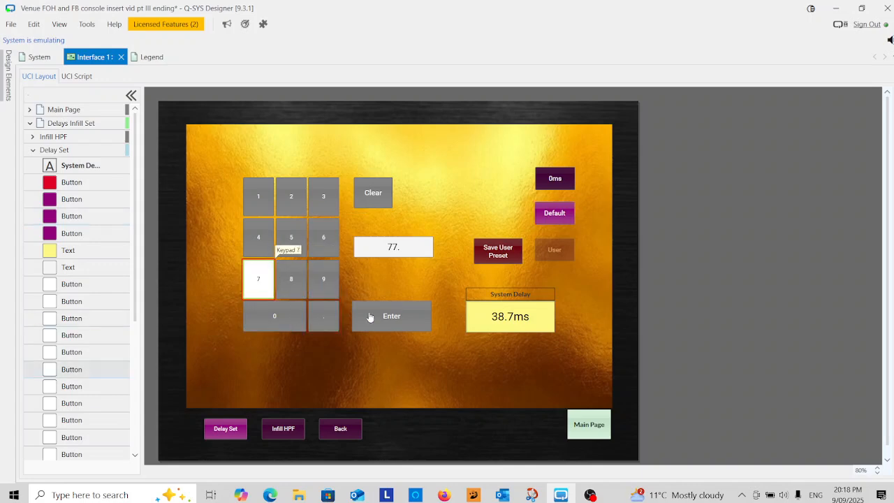
left_click(402, 322)
left_click(517, 252)
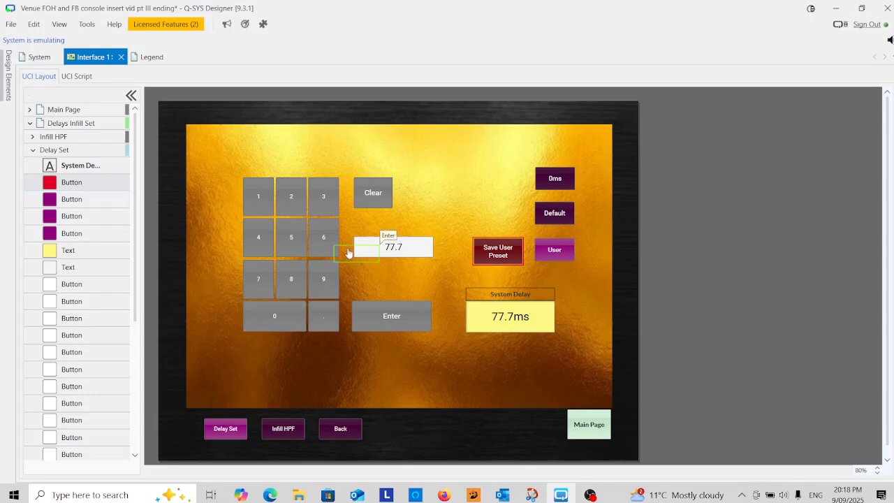
- Clear the system delay and recall the saved User preset
left_click(383, 200)
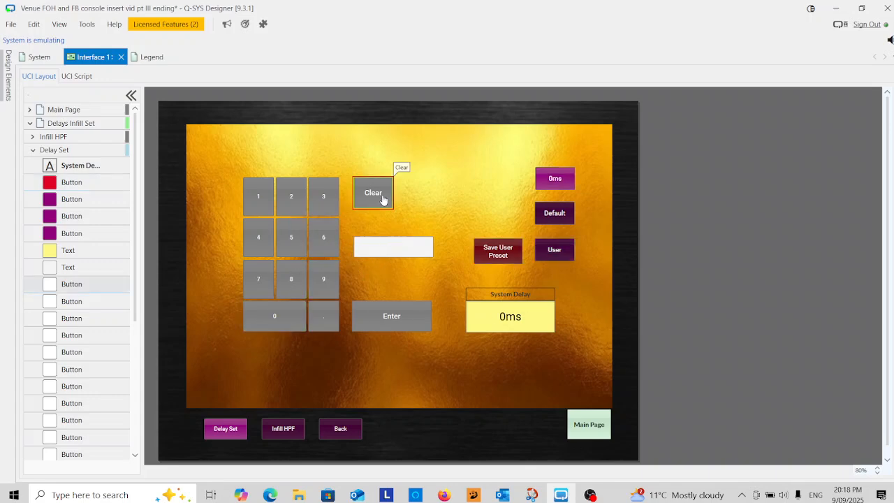
left_click(553, 254)
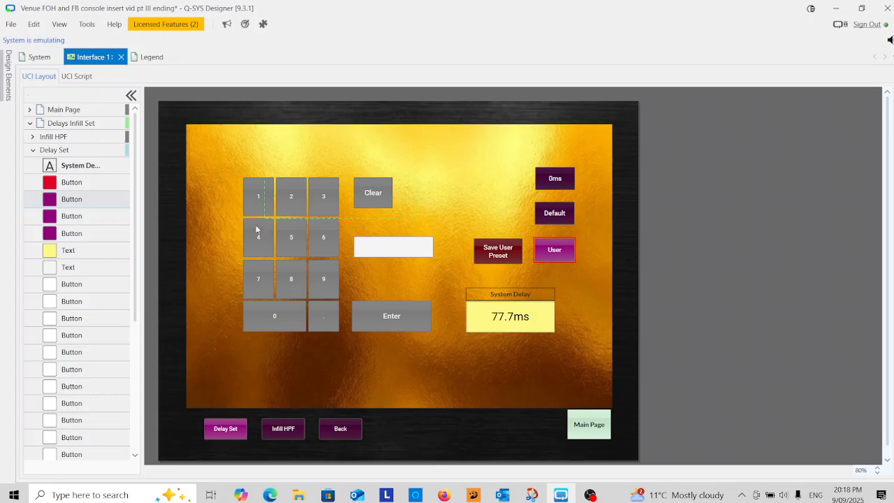
left_click_drag(238, 230, 238, 229)
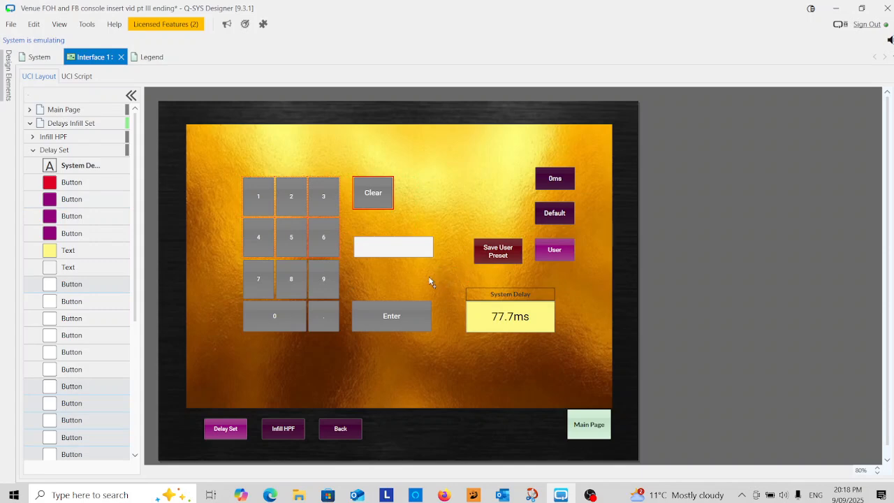
- Stop the emulation and undo the accidental move of the keypad's 3 button
left_click_drag(356, 340, 241, 345)
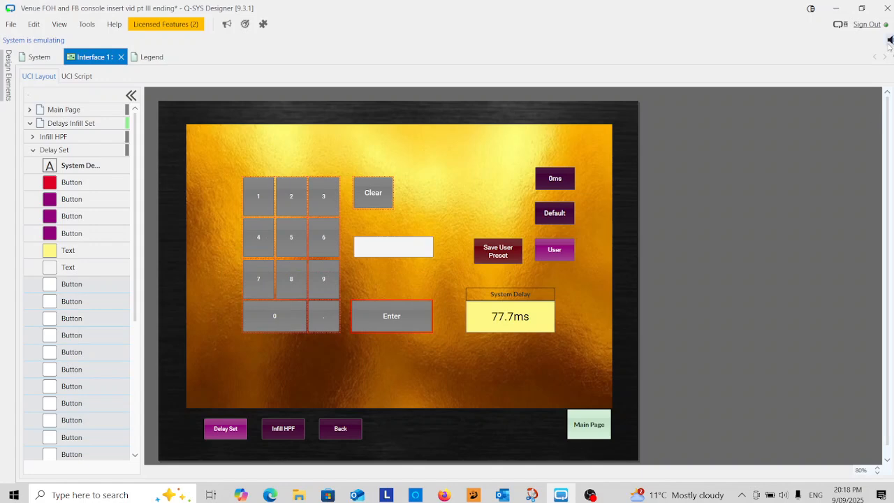
left_click(11, 24)
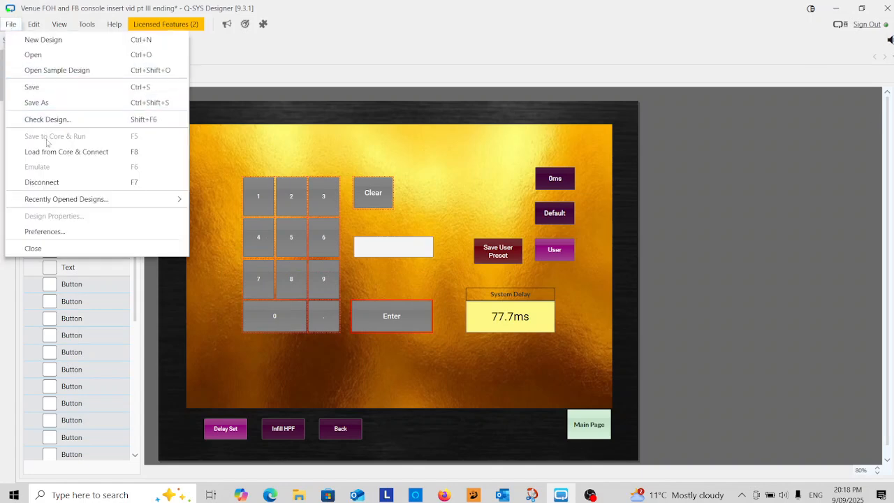
left_click(45, 182)
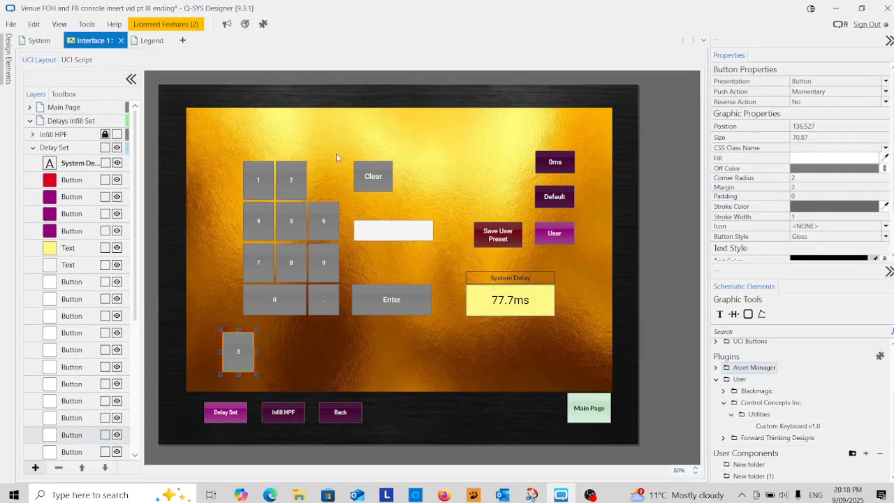
key("ctrl+z")
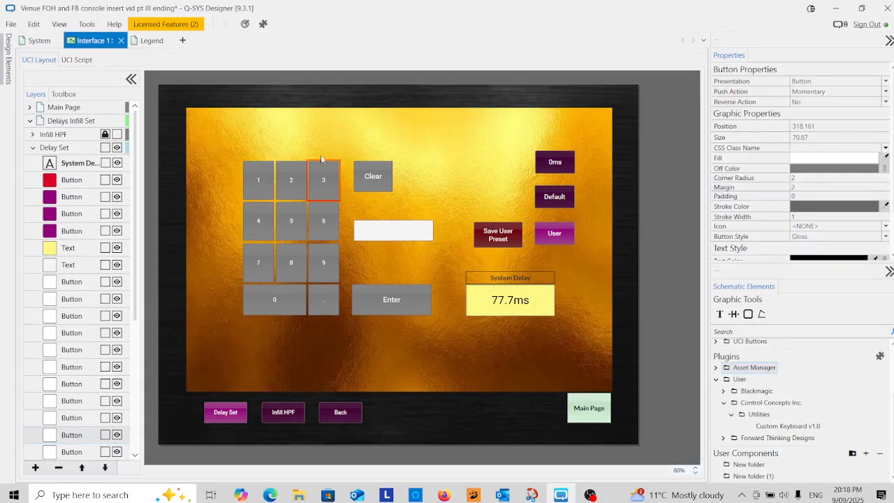
- Set the fill of all number keys plus the Clear and Enter buttons to the dark purple design colour #FF24001D
left_click_drag(271, 282, 254, 309)
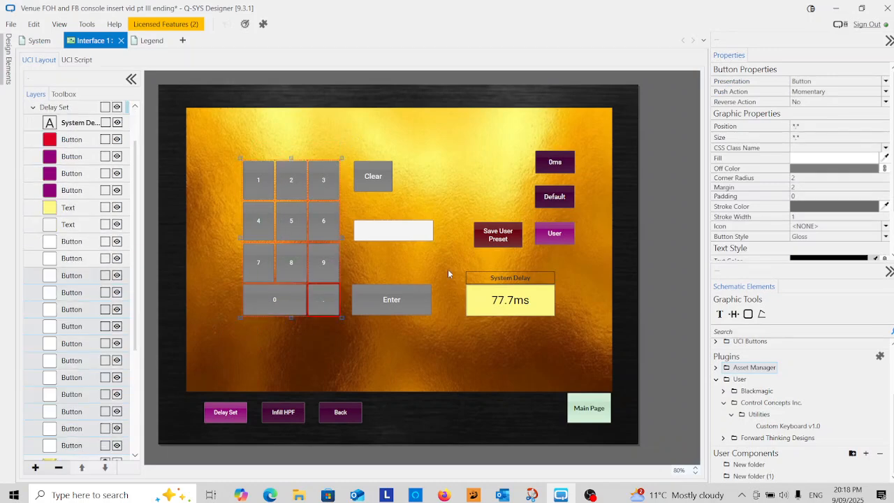
left_click(389, 308, "ctrl")
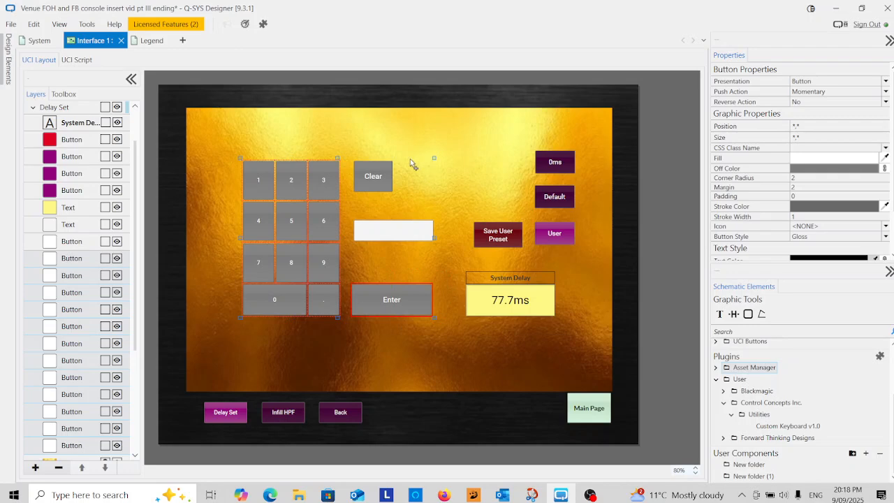
left_click(379, 190, "ctrl")
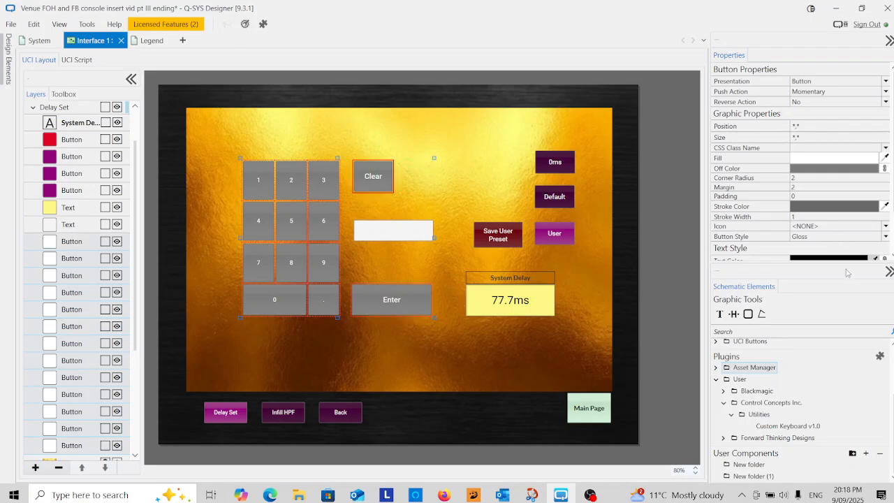
left_click(837, 163)
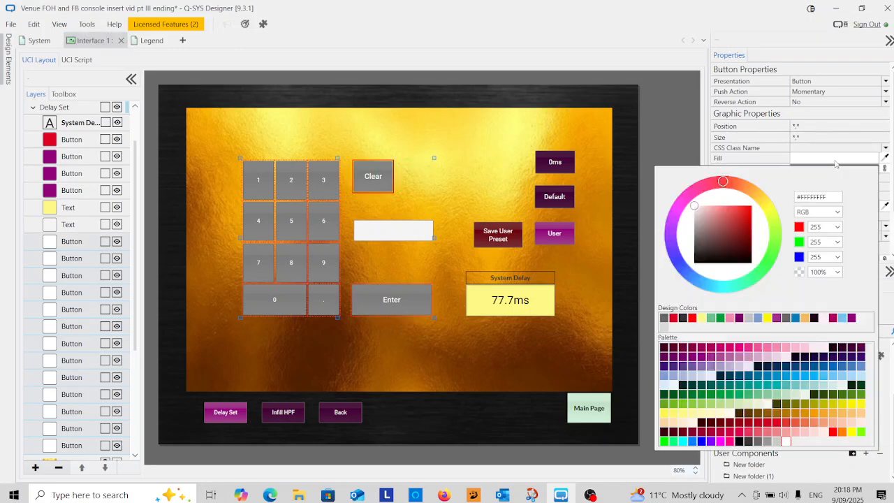
left_click(814, 318)
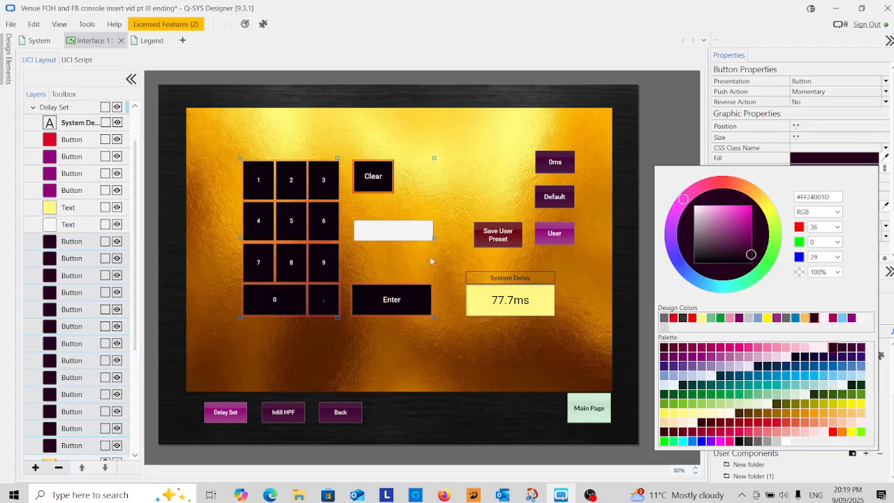
left_click(421, 187)
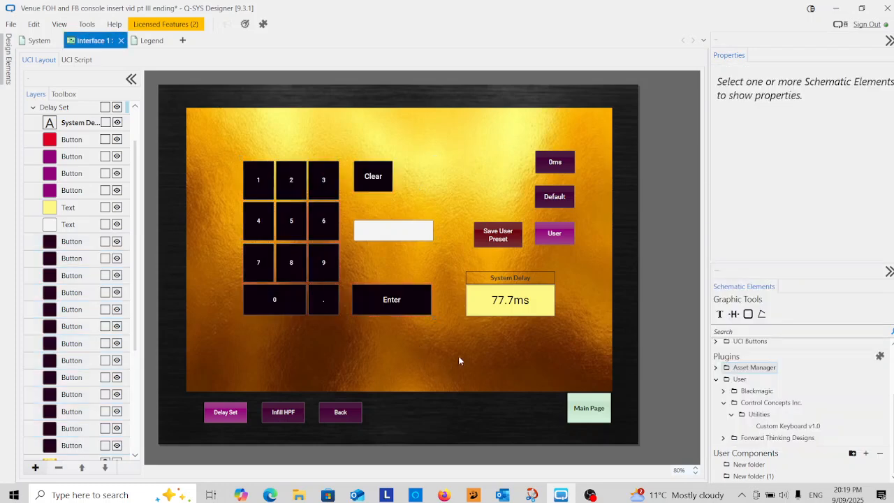
- Shift the System Delay label and its yellow delay display together slightly to the right, centring them below the preset buttons
left_click_drag(564, 274, 465, 323)
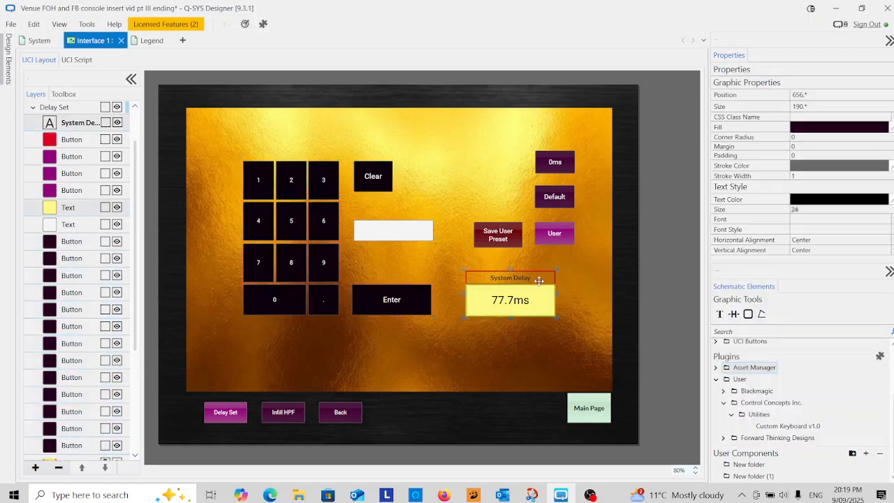
left_click_drag(547, 281, 562, 281)
left_click(498, 341)
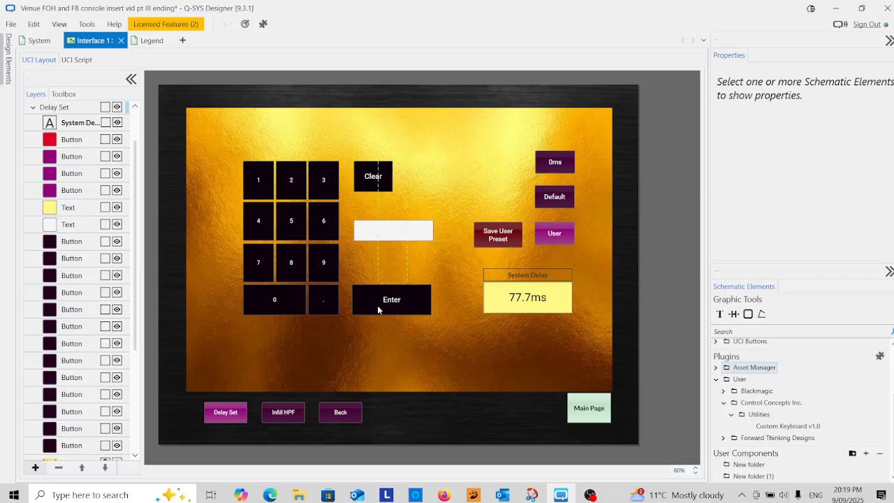
- Move the Clear button, entry field and Enter button close beside the number keys and line up their left edges
left_click_drag(375, 176, 364, 179)
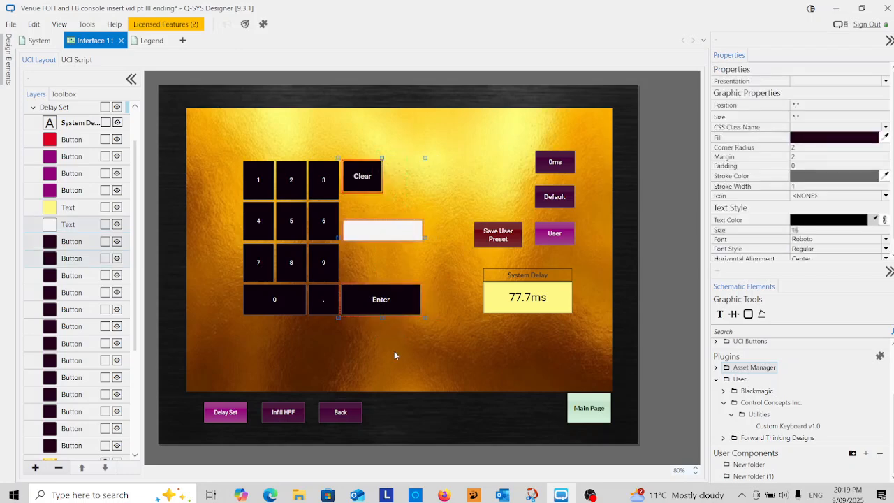
left_click(393, 353)
left_click_drag(379, 310, 382, 326)
left_click(377, 355)
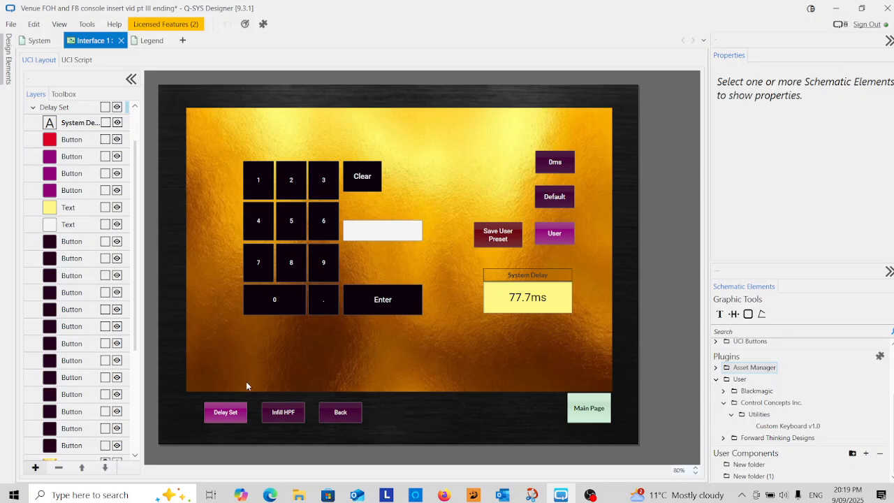
- Collapse the Delay Set layer and lock it against editing
scroll(95, 156, "up", 1)
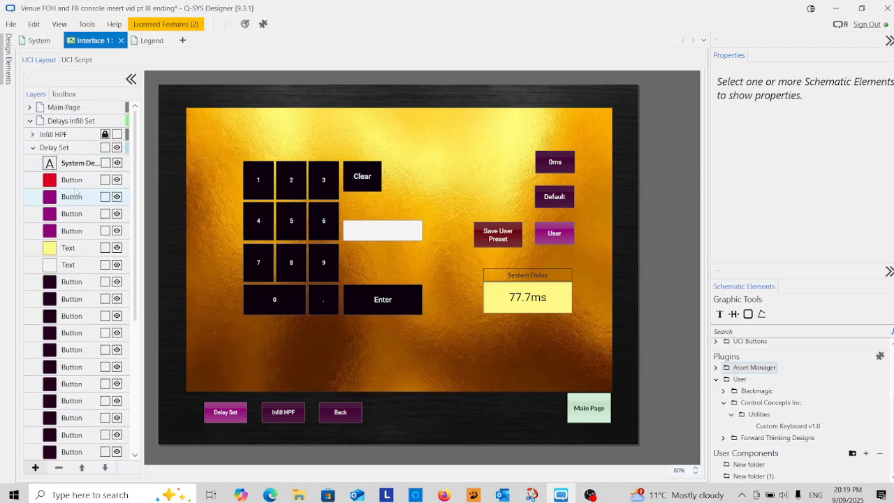
left_click(33, 148)
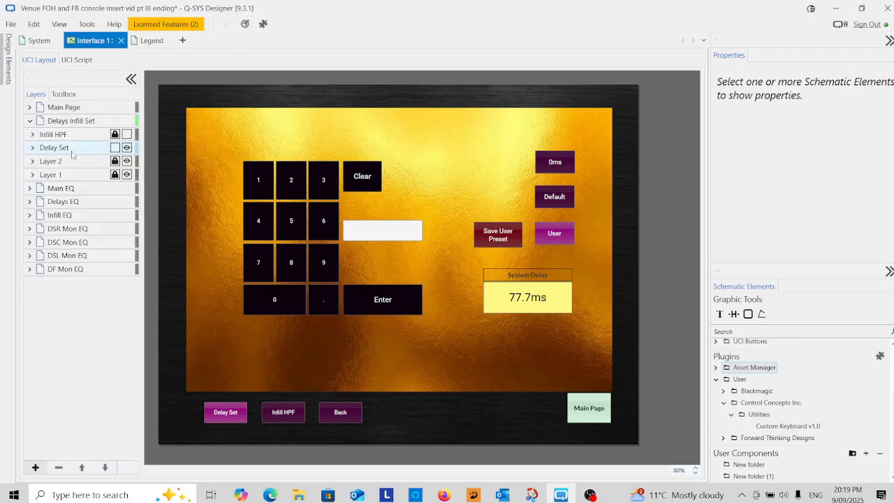
left_click(115, 148)
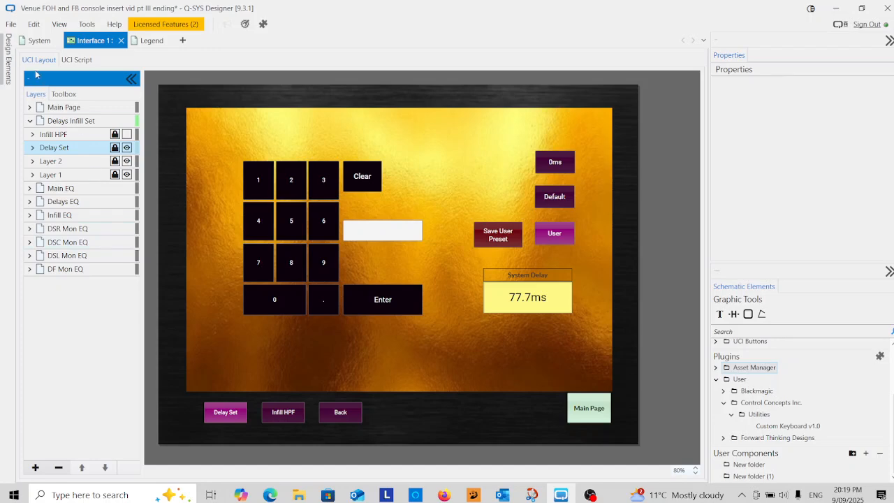
- Emulate the design and test recalling the Default, 0ms and User delay presets
left_click(12, 24)
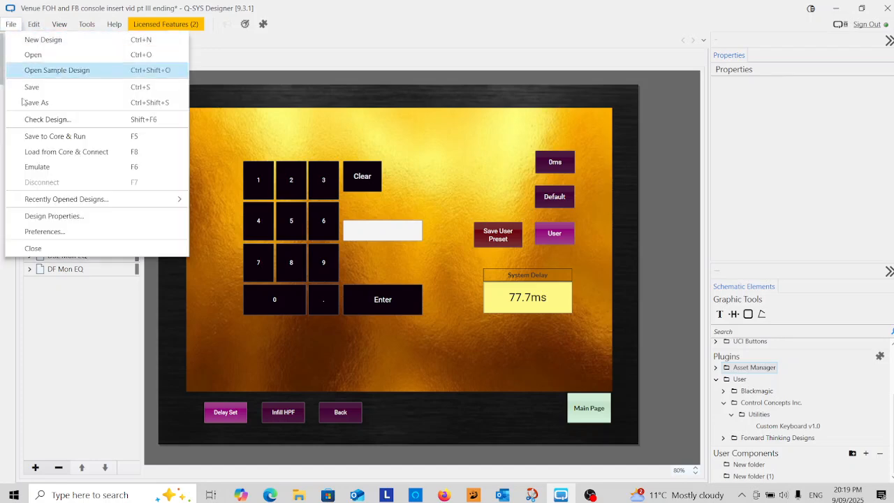
left_click(40, 169)
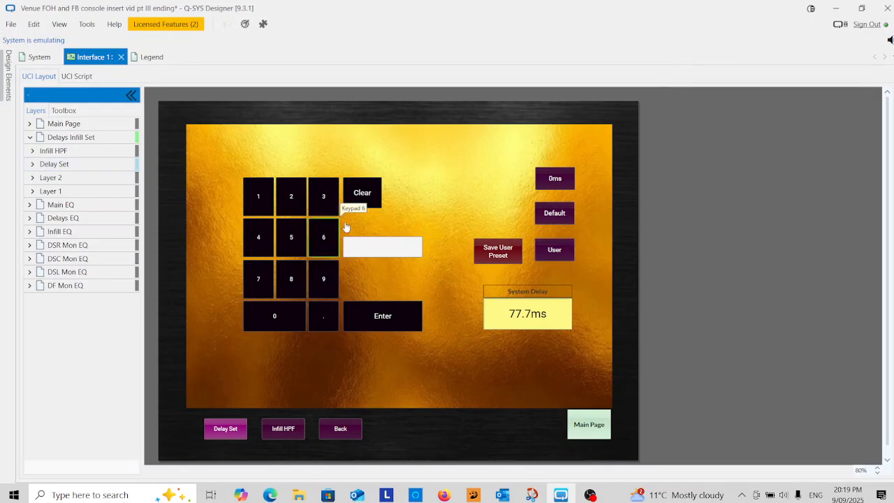
left_click(560, 218)
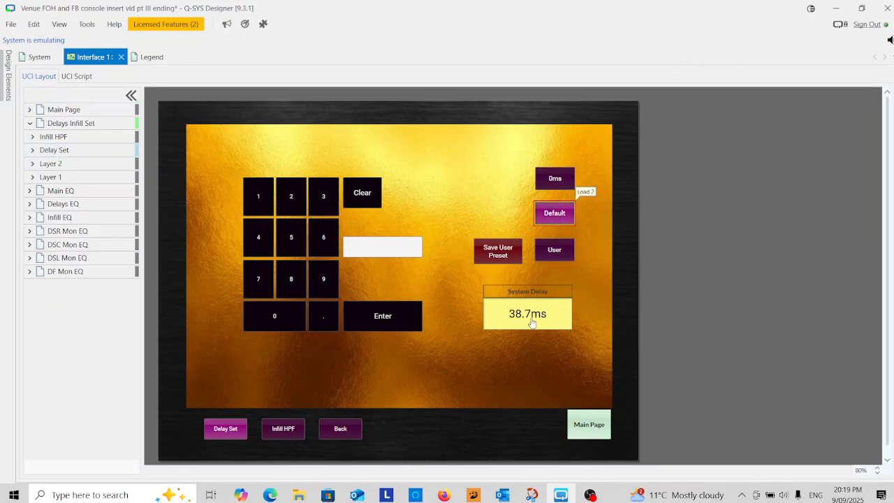
left_click(552, 180)
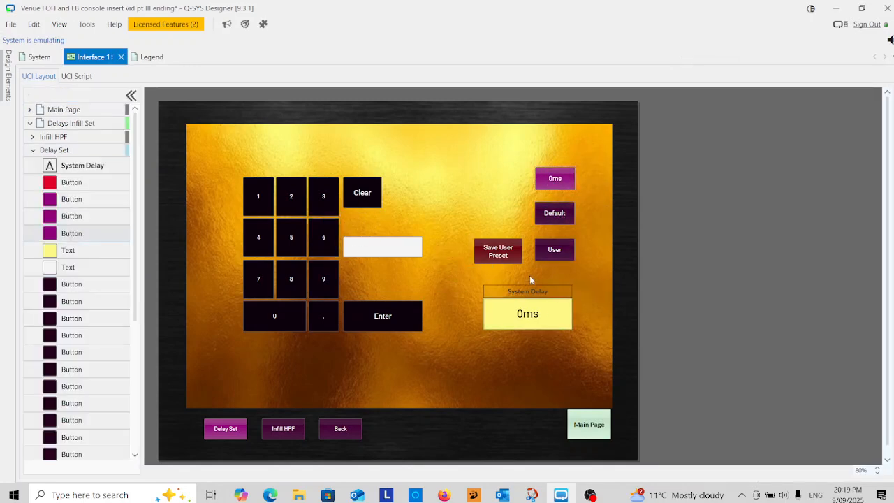
left_click(555, 250)
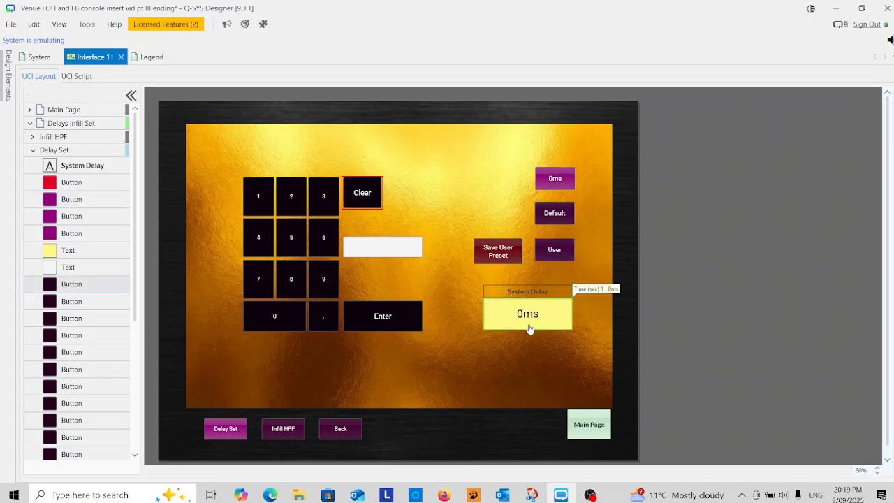
- Enter a system delay of 33.3 ms on the recoloured keypad
left_click(329, 201)
left_click(328, 201)
left_click(330, 313)
left_click(323, 200)
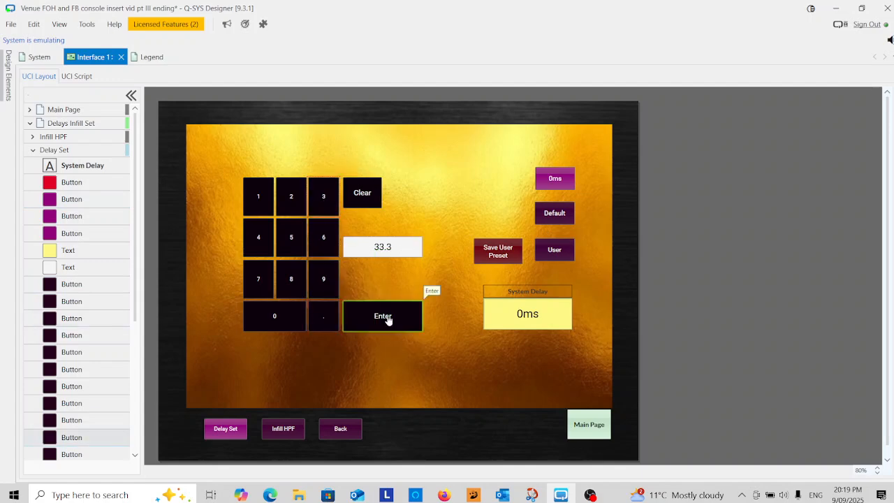
left_click(386, 317)
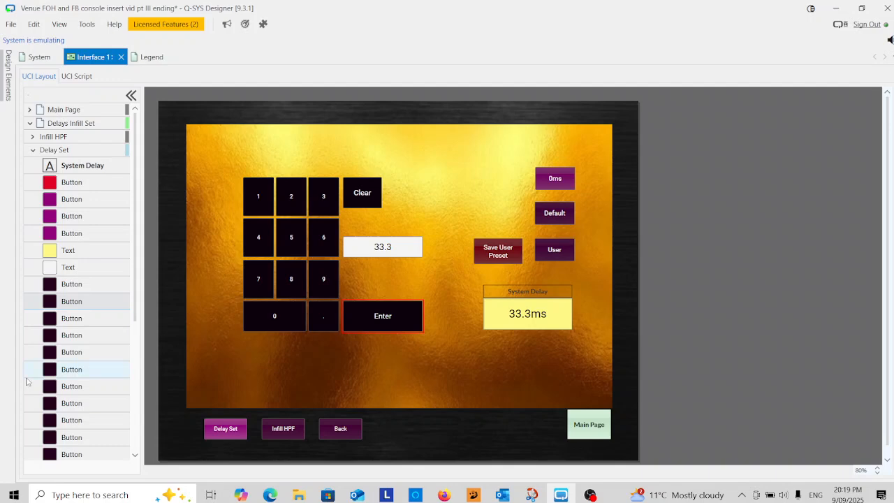
- Test the layer navigation by showing Infill HPF, going back to the base layer and reopening Delay Set
left_click(285, 435)
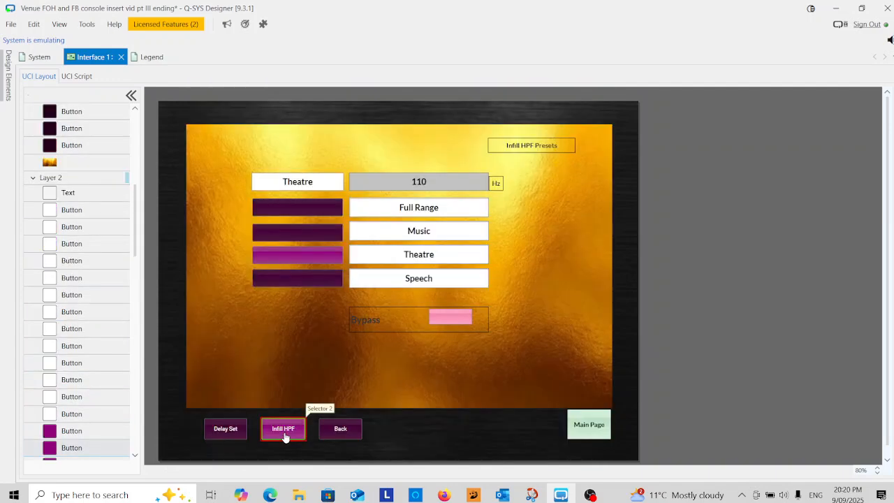
left_click(344, 435)
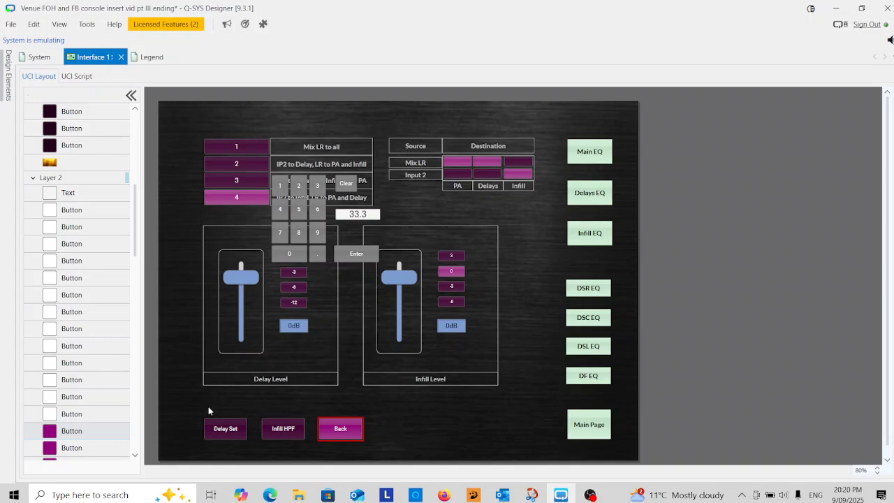
left_click(225, 432)
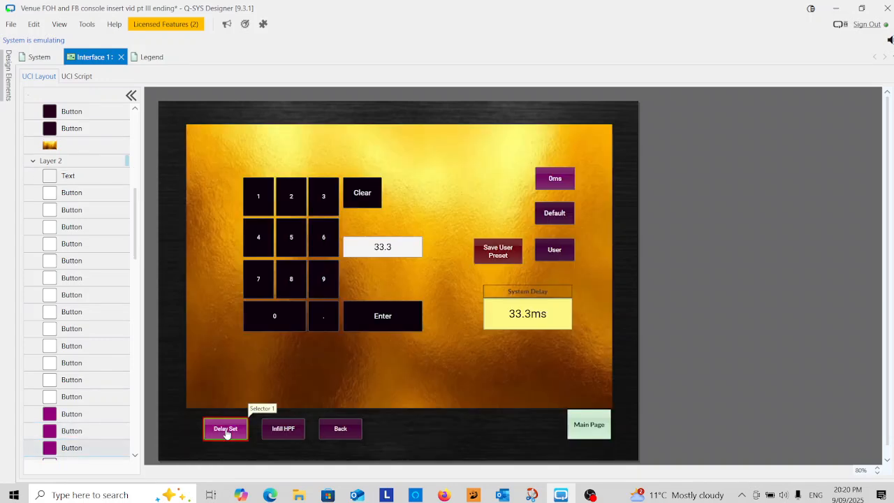